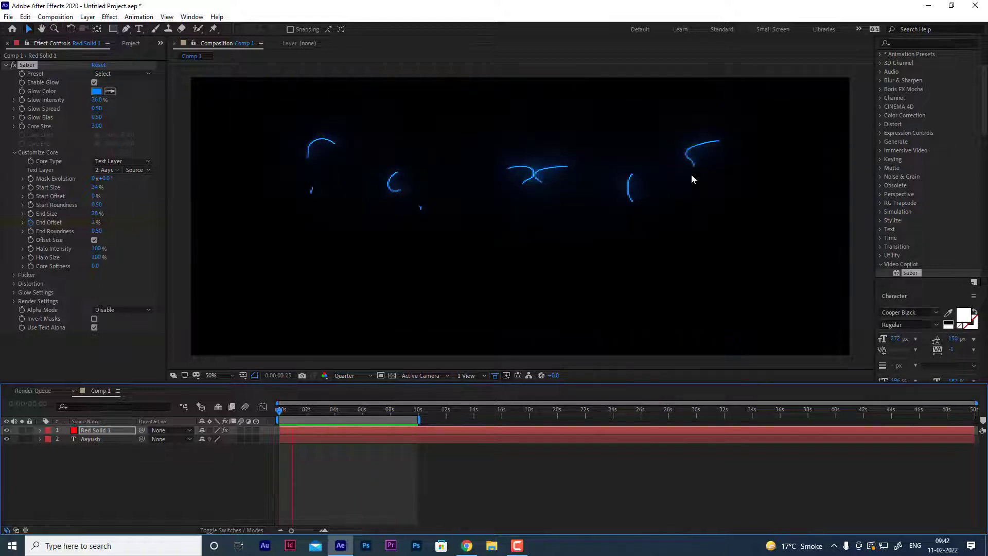
- Marquee-select the Saber solid and the Aayush text layer and delete both
left_click_drag(155, 466, 49, 427)
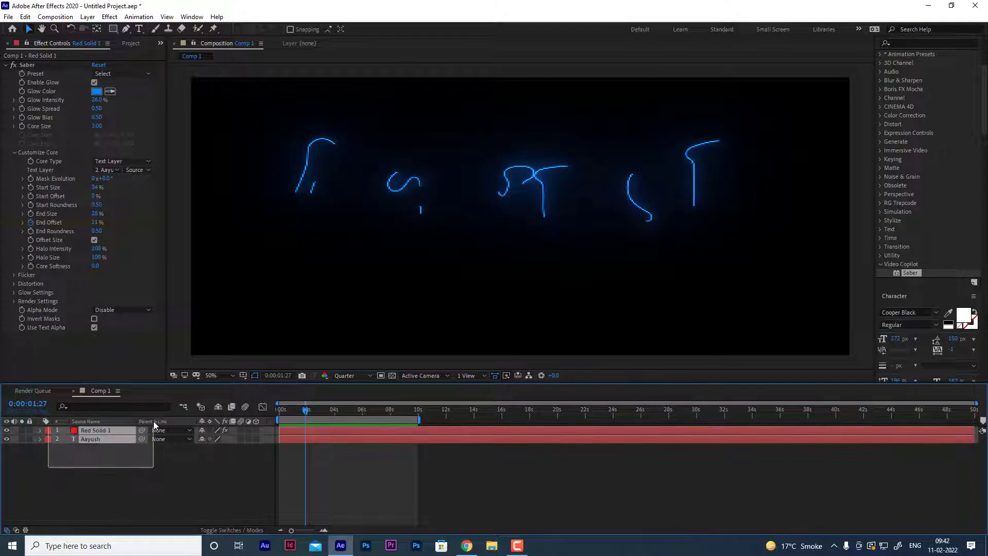
key("Delete")
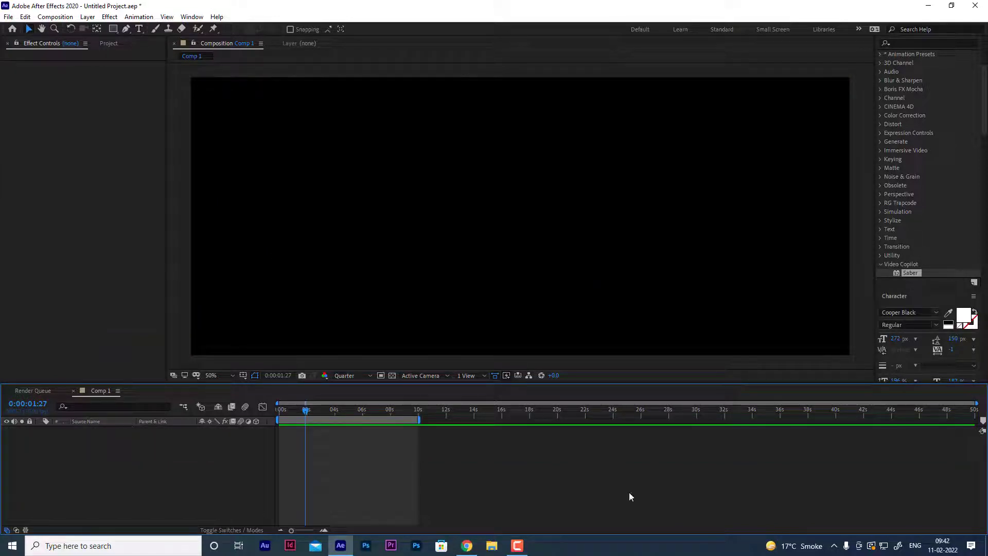
- Start a new project without saving the old one, then create a 1920×1080, 30 fps Comp 1
left_click(9, 17)
mouse_move(11, 29)
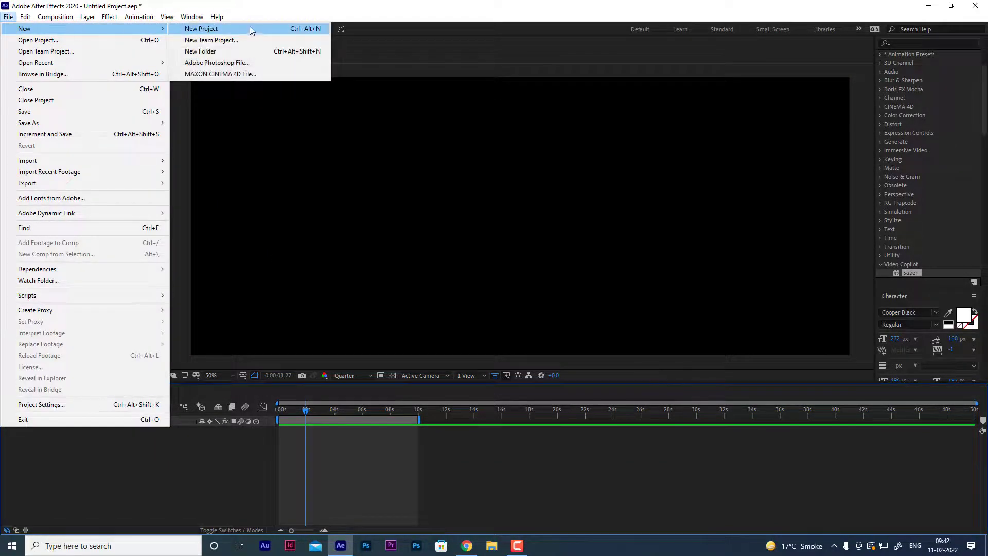
left_click(252, 30)
left_click(499, 286)
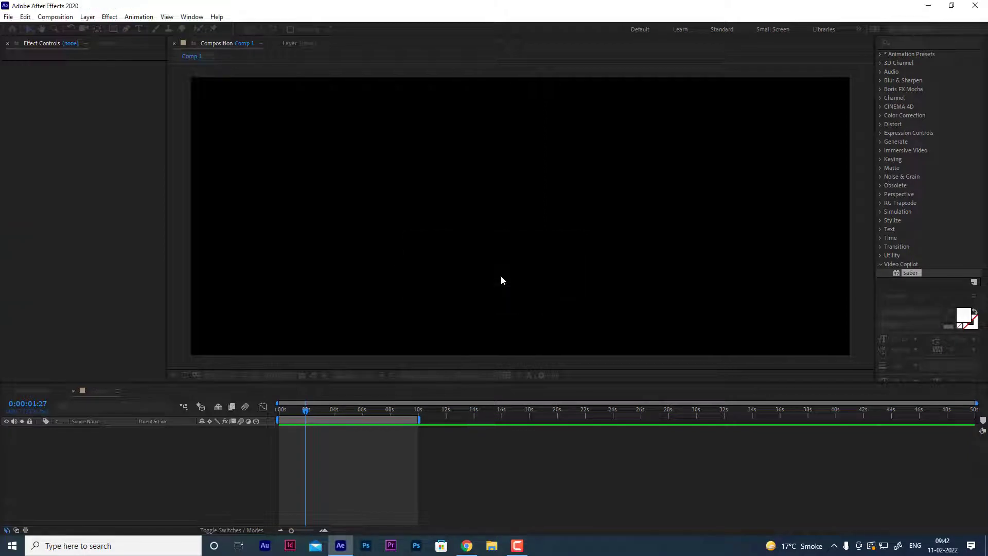
left_click(460, 207)
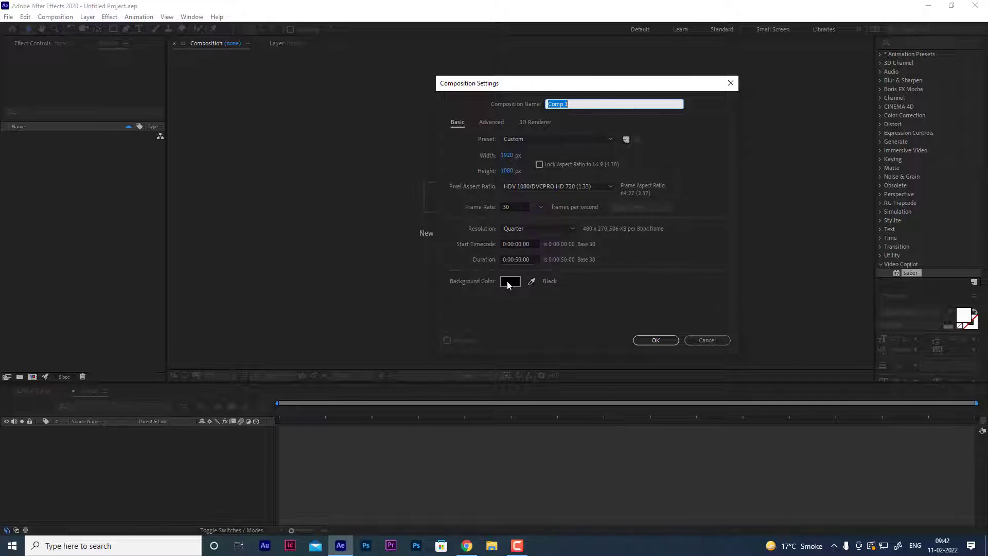
left_click(655, 341)
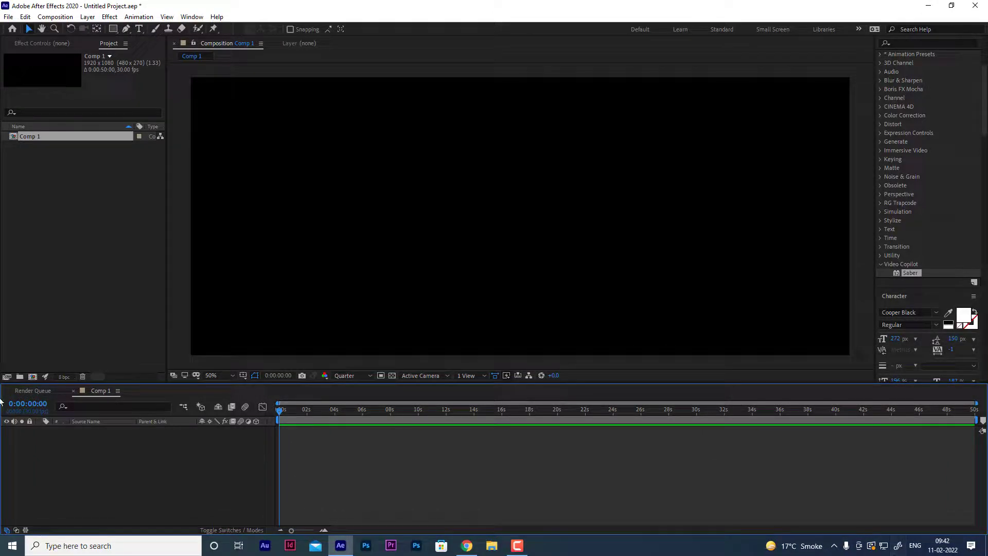
- Add a new solid layer, Medium Blue Solid 1, coloured a pale lavender-blue
right_click(132, 460)
mouse_move(162, 348)
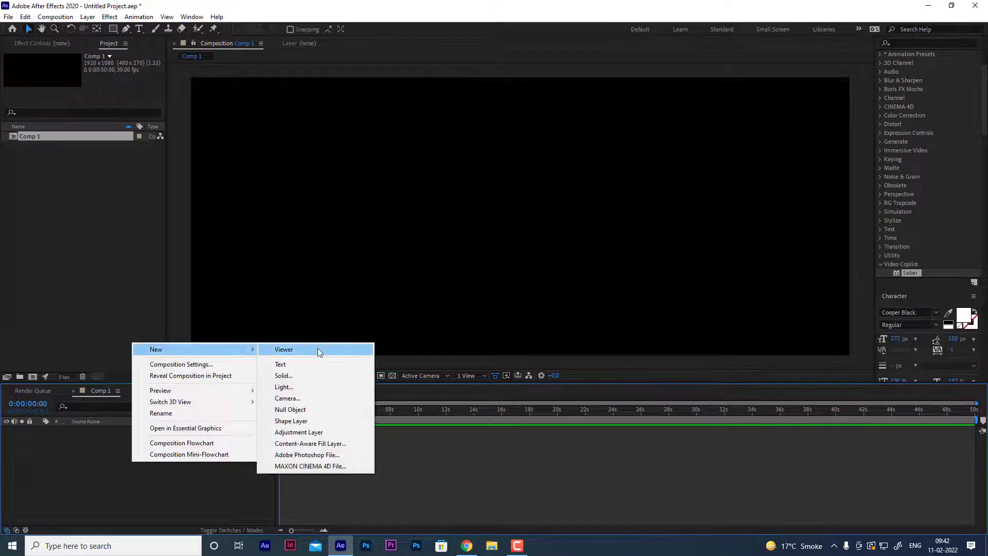
left_click(291, 375)
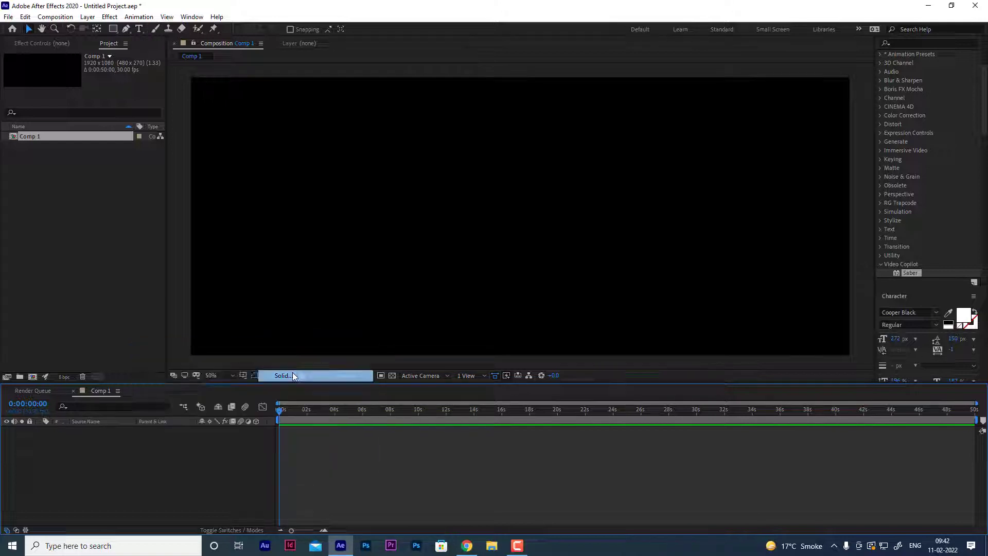
left_click(492, 337)
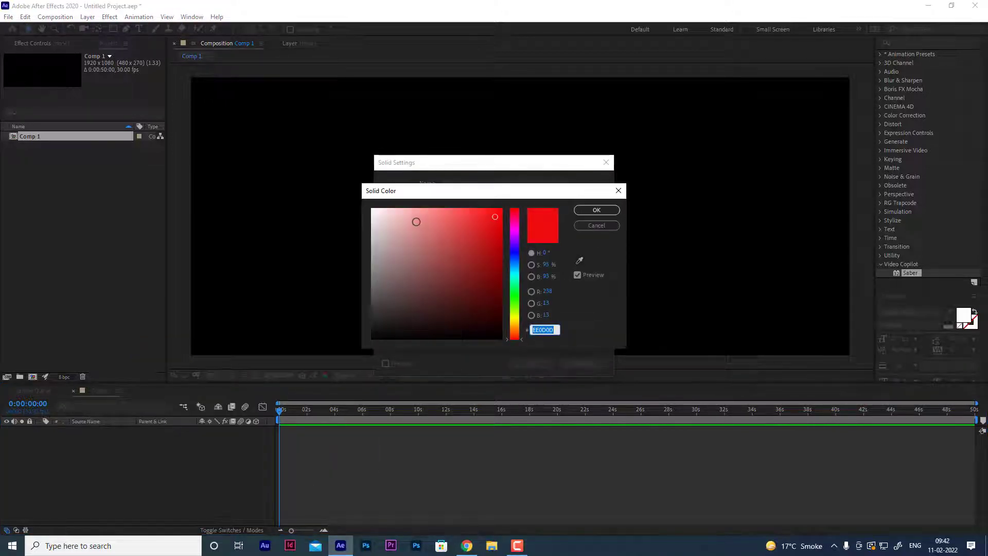
left_click(514, 253)
left_click(426, 211)
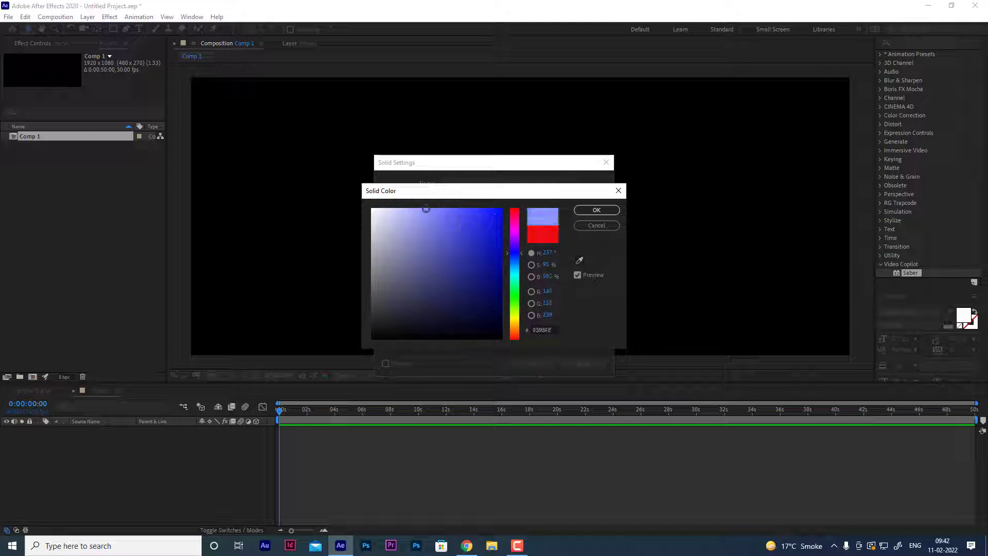
left_click(595, 211)
left_click(542, 363)
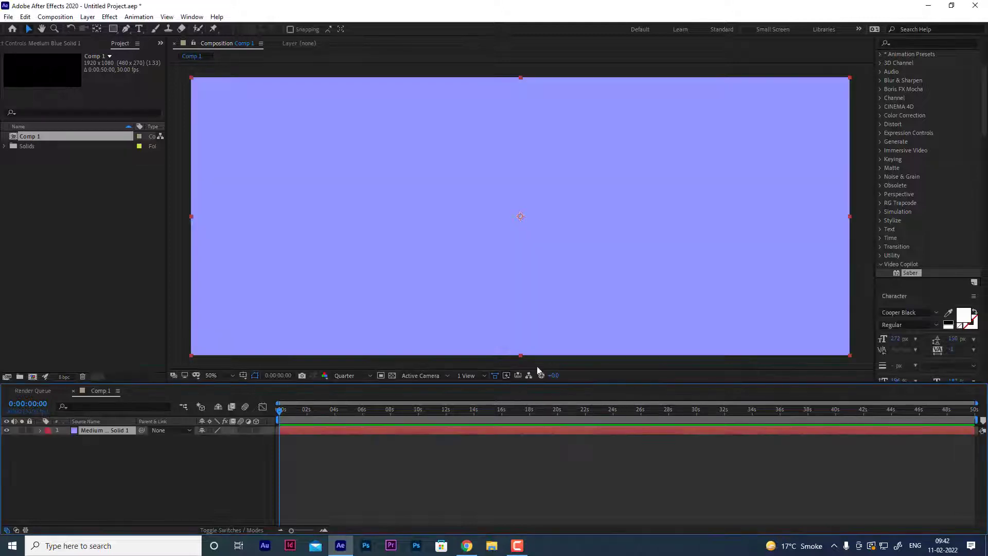
- Create a new text layer and type 'Aayush' in the composition
right_click(137, 474)
mouse_move(161, 364)
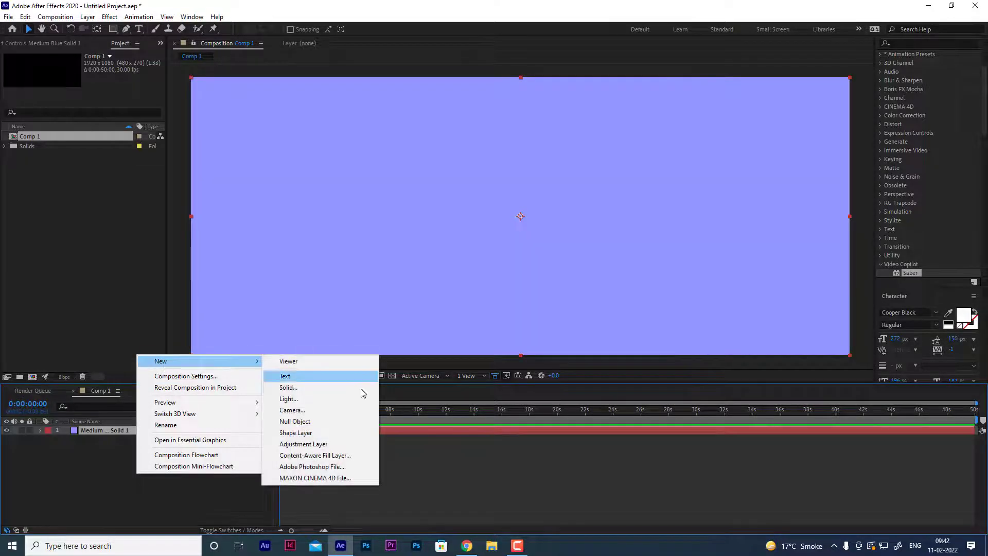
left_click(297, 375)
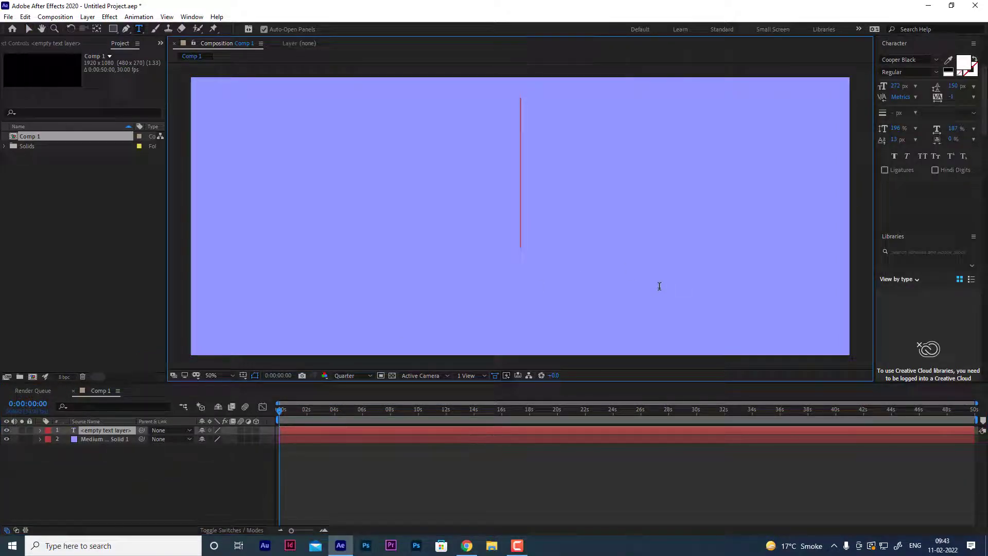
type("A")
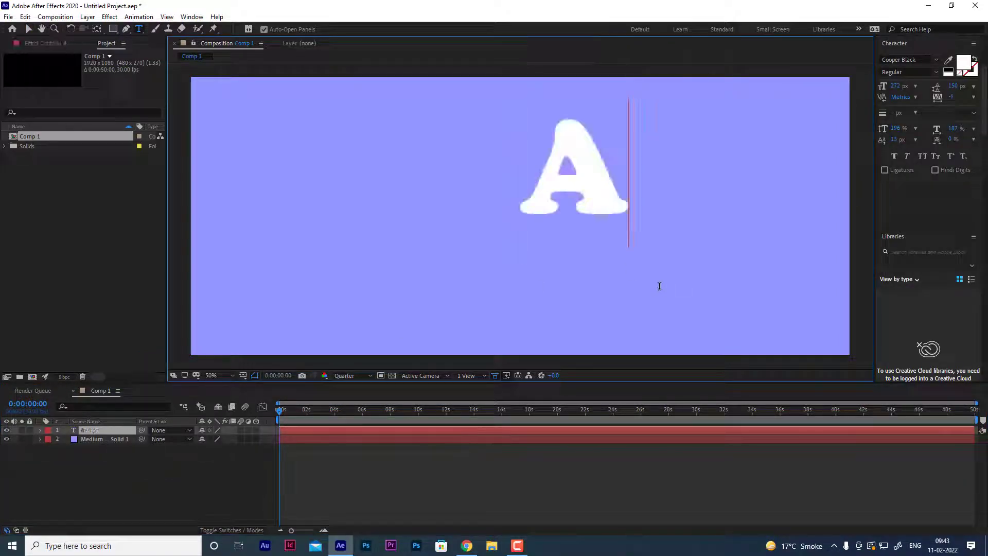
type("ay")
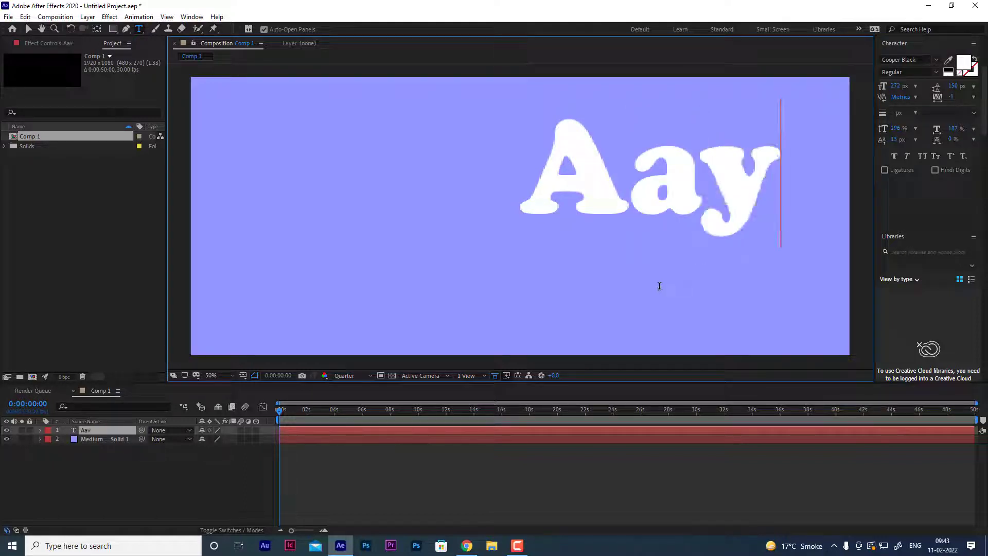
type("ush")
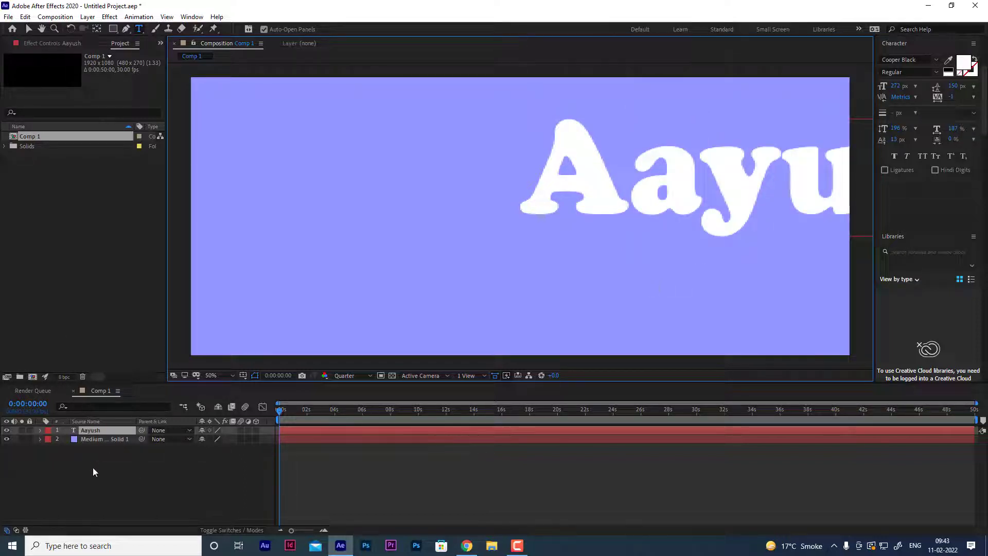
- Finish editing the text and raise the Aayush font size from 272 to 318 px
scroll(571, 223, "down", 2)
key("Escape")
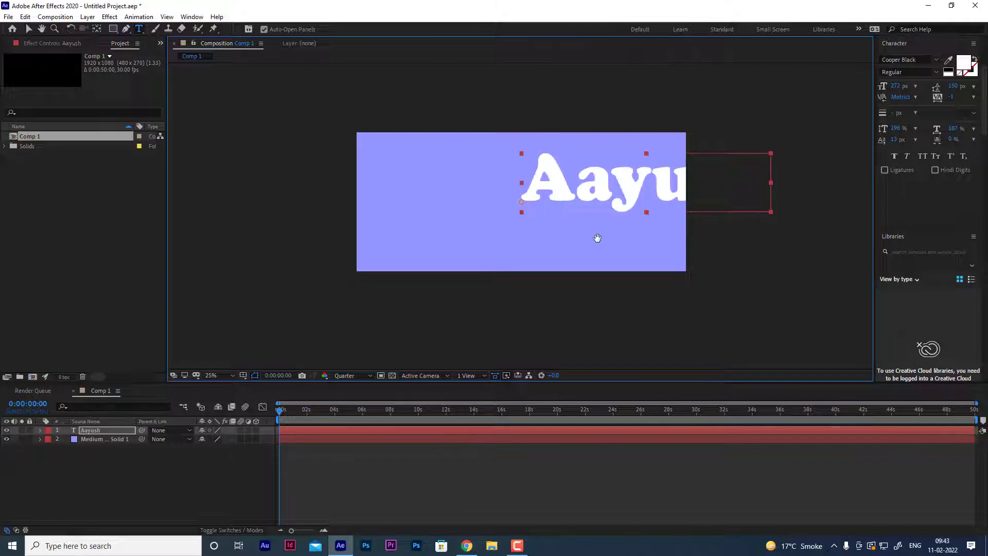
key("h")
key("ctrl+t")
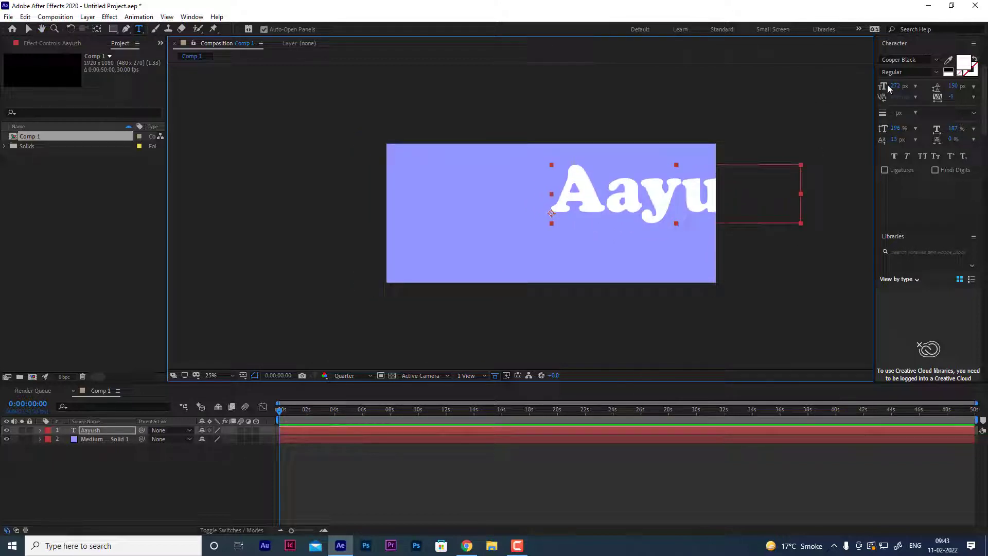
left_click_drag(888, 88, 912, 88)
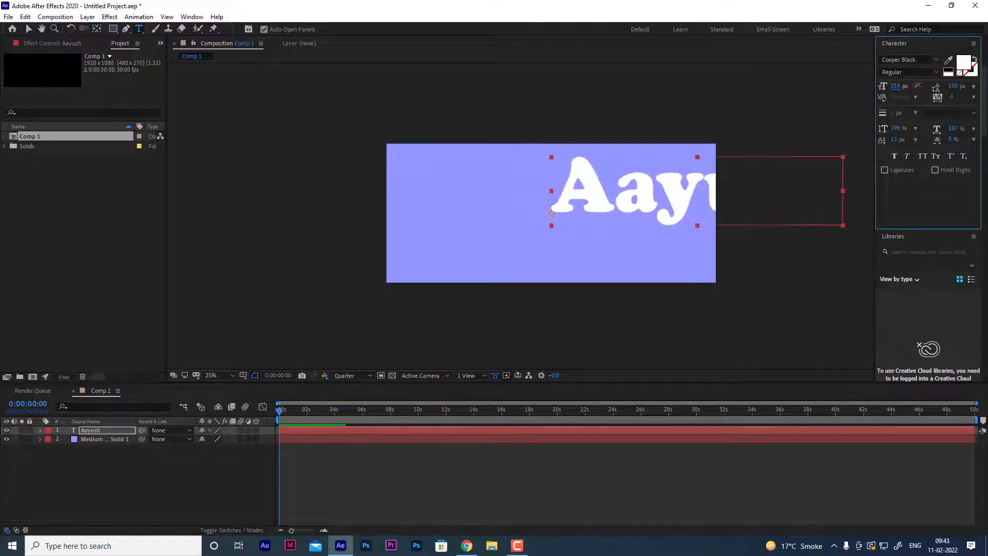
- Move the Aayush text toward the centre of the comp
left_click(28, 29)
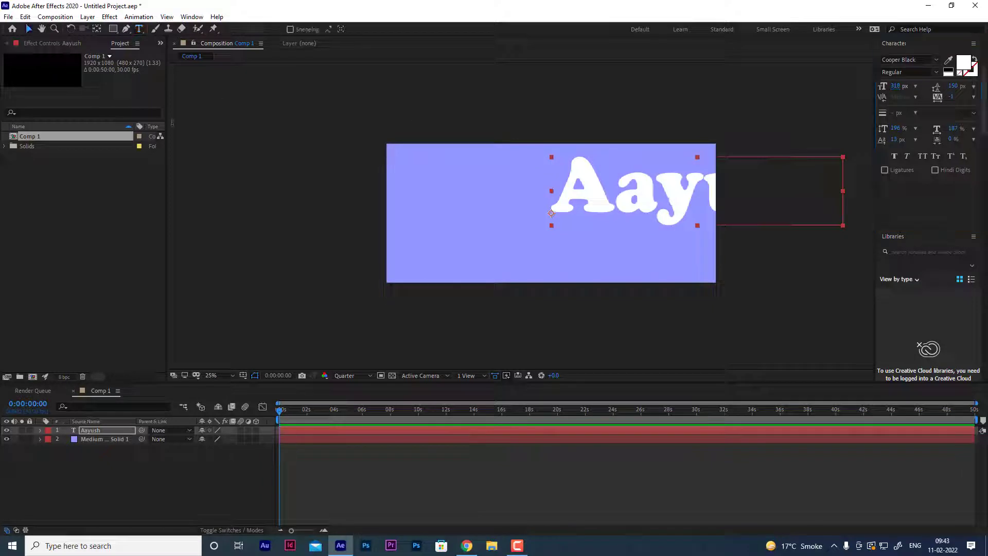
left_click_drag(630, 220, 495, 220)
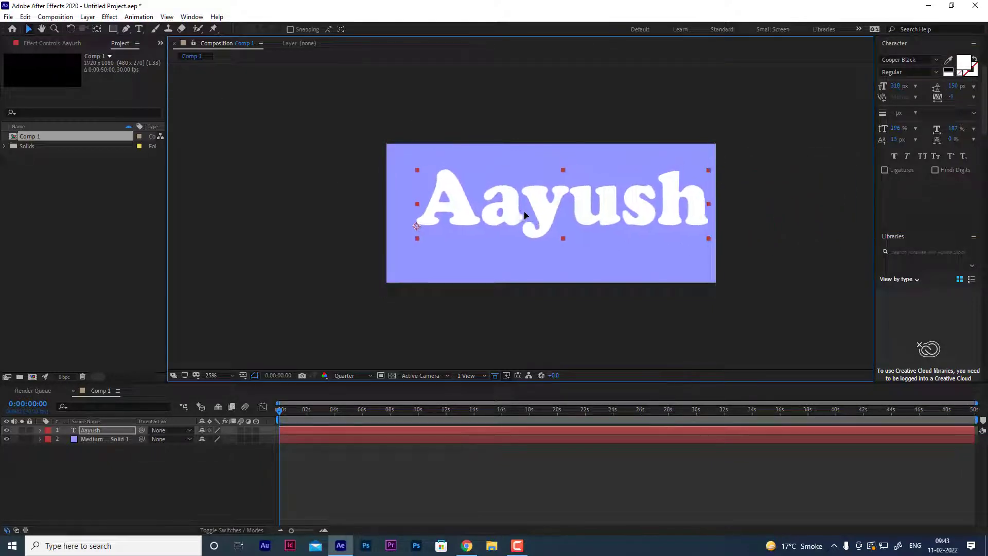
key("shift+Left")
key("shift+Left")
key("shift+Left")
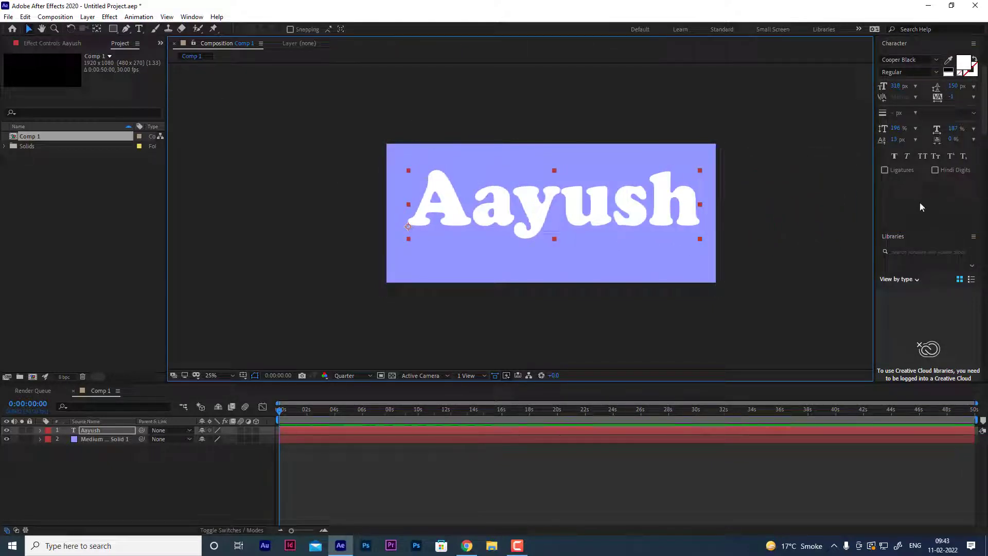
- Show Effects & Presets and set the viewer preview resolution to Full
key("ctrl+5")
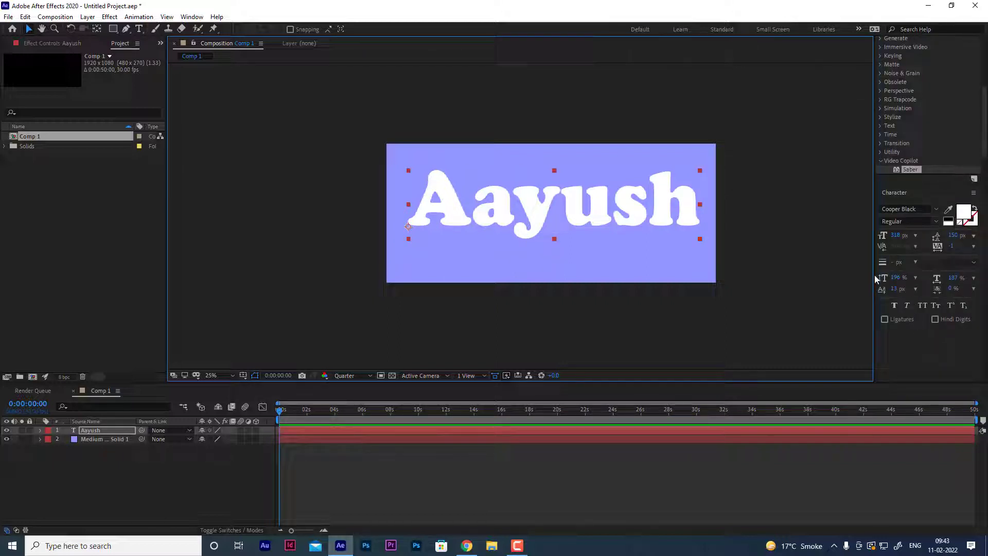
scroll(938, 115, "up", 5)
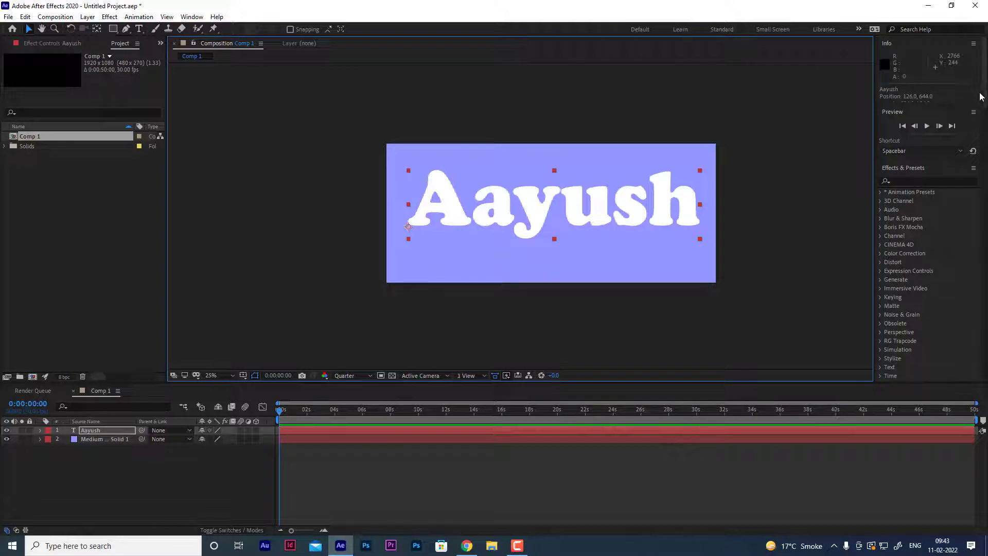
scroll(531, 243, "up", 2)
scroll(550, 248, "down", 2)
left_click_drag(549, 245, 470, 252)
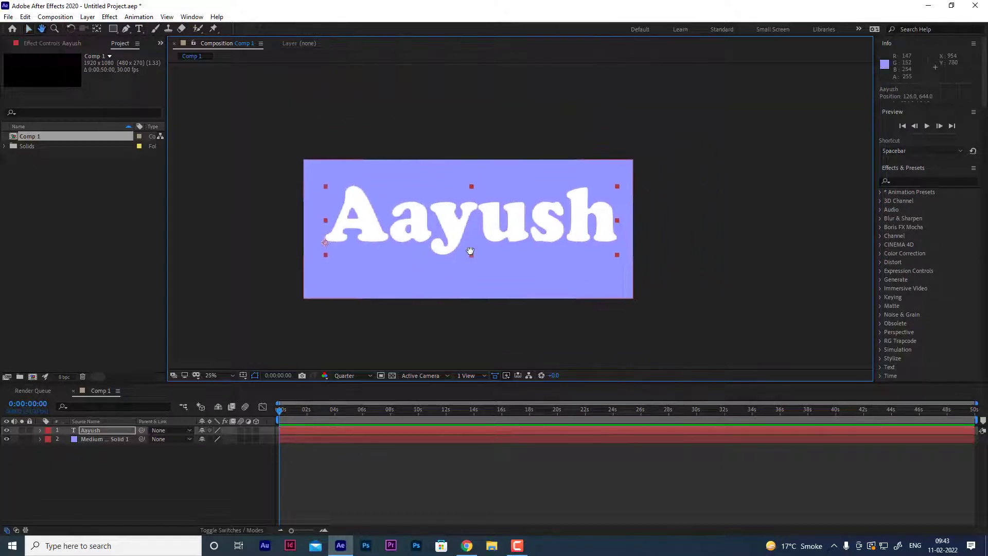
left_click(349, 375)
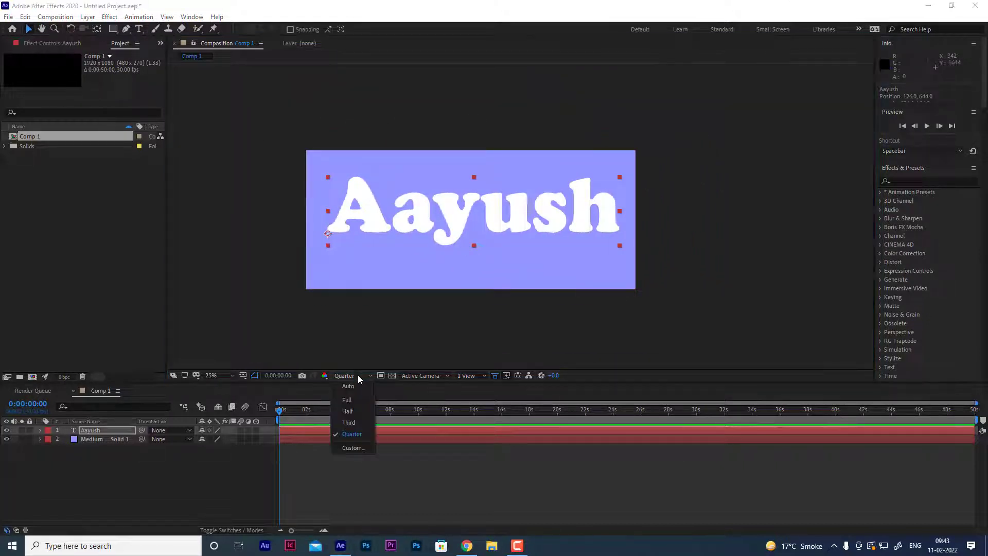
left_click(351, 397)
scroll(440, 215, "up", 3)
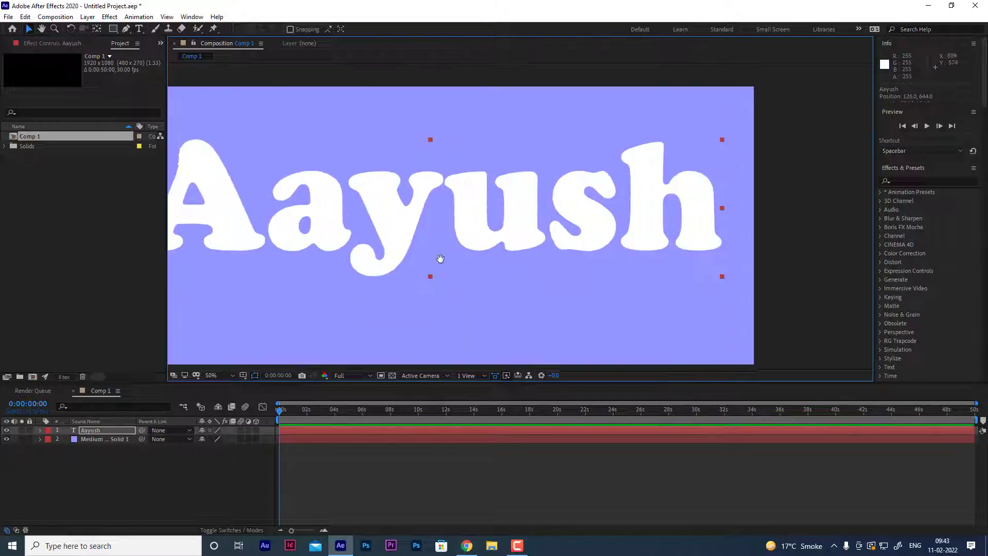
scroll(438, 226, "up", 1)
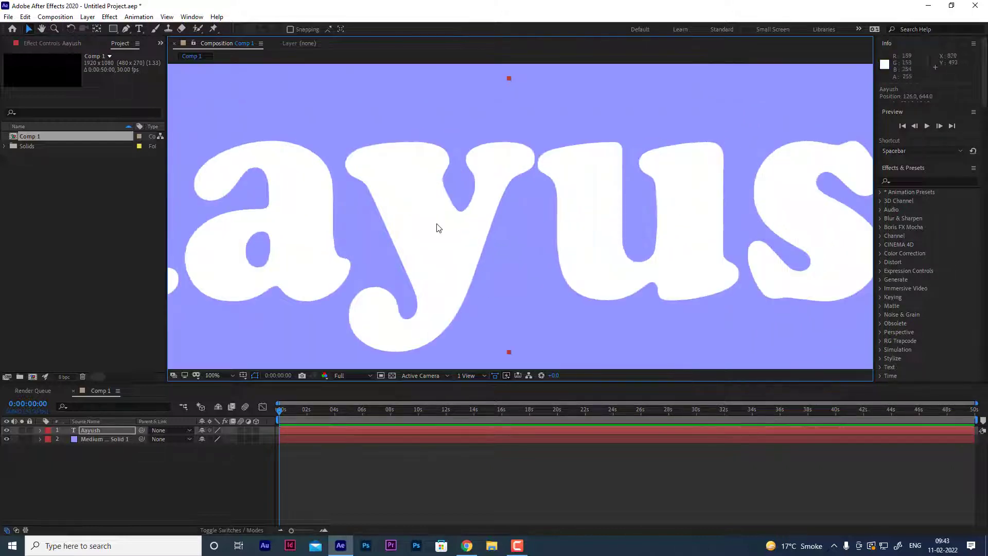
- Open the Align panel and centre the Aayush text horizontally and vertically
left_click(190, 17)
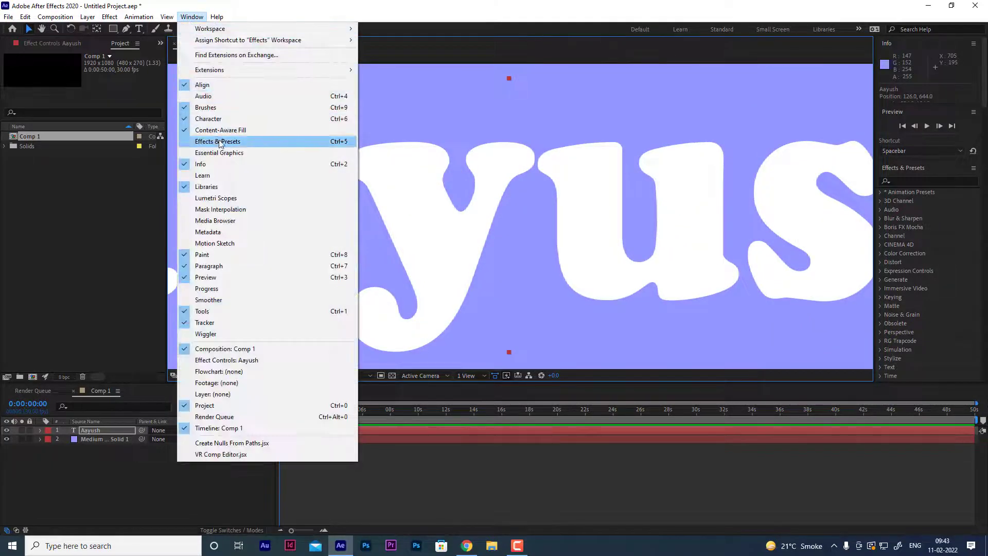
left_click(206, 85)
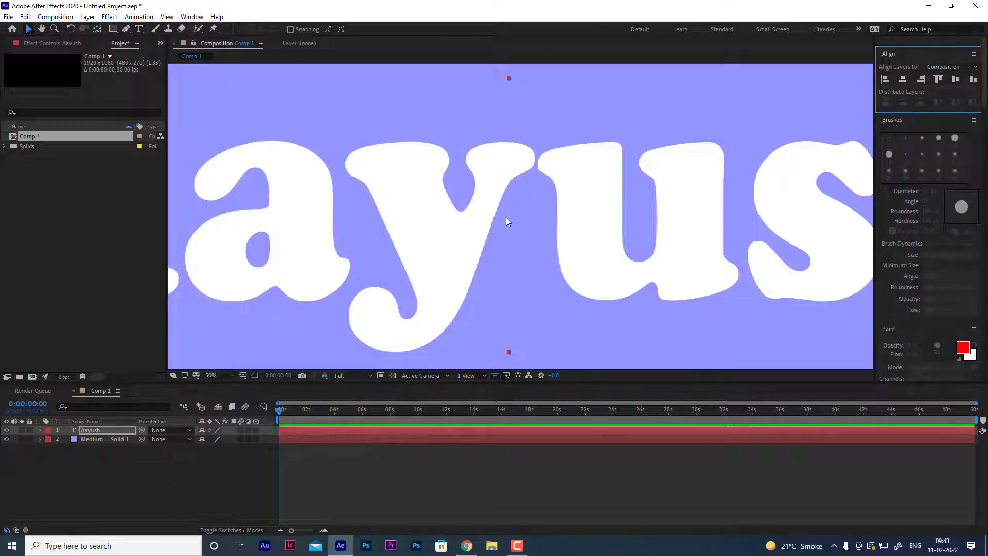
left_click(903, 79)
left_click(954, 80)
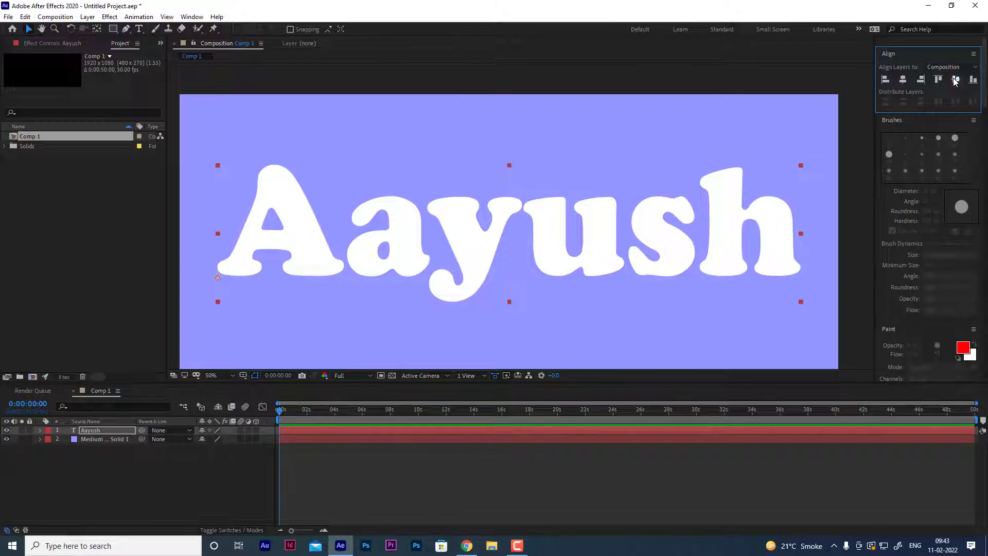
scroll(506, 224, "down", 2)
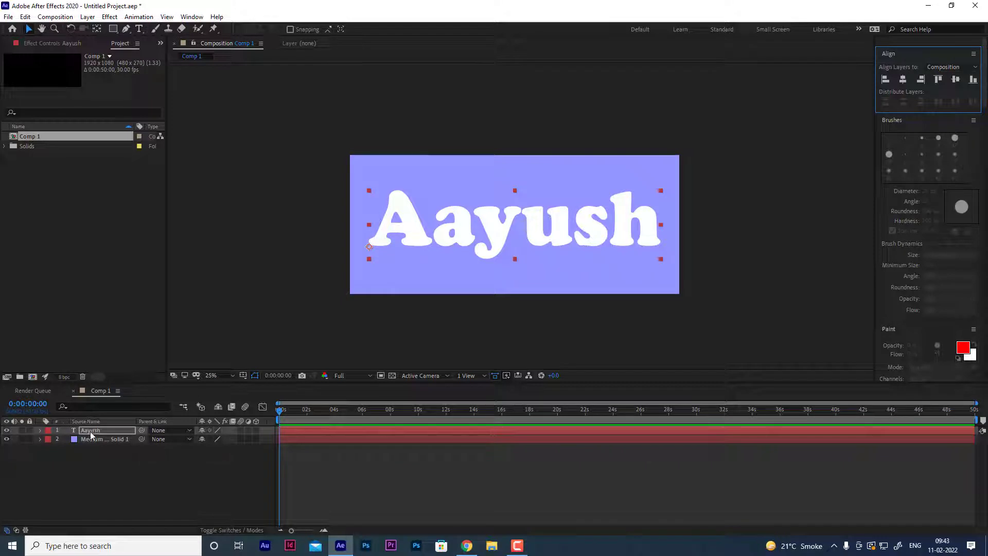
- Move the Aayush layer below Medium Blue Solid 1, then drag Saber onto the solid
left_click_drag(90, 435, 92, 449)
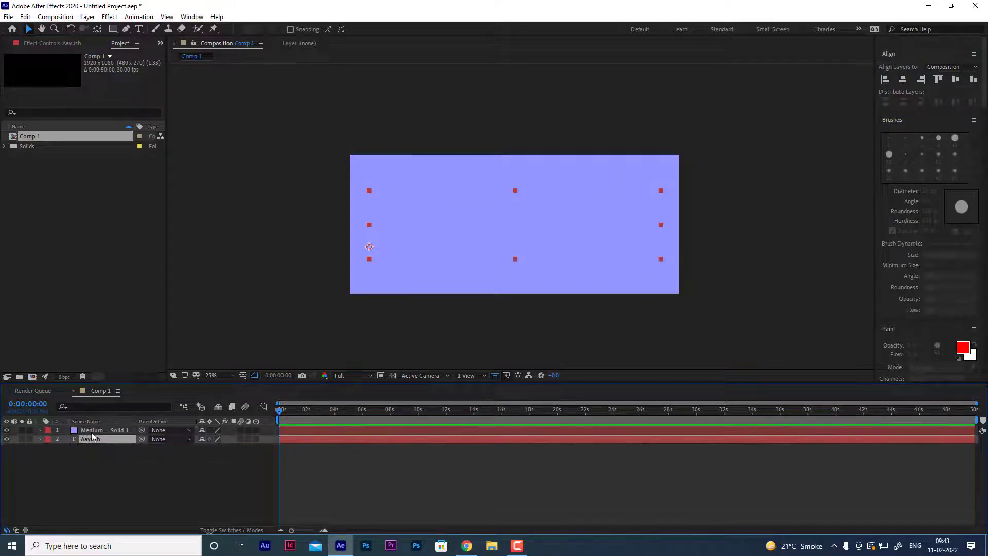
left_click(96, 431)
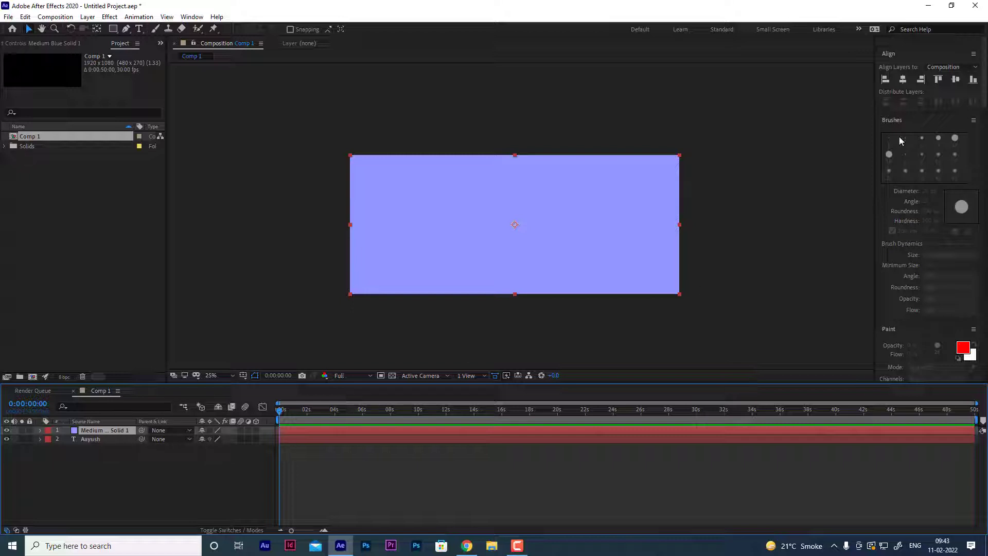
scroll(892, 235, "down", 10)
scroll(893, 242, "down", 3)
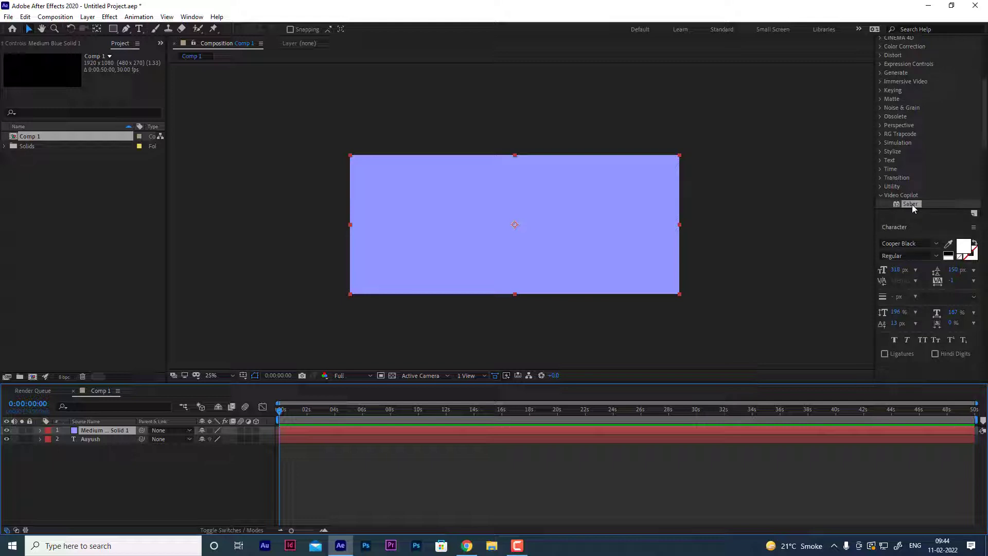
left_click_drag(912, 205, 106, 433)
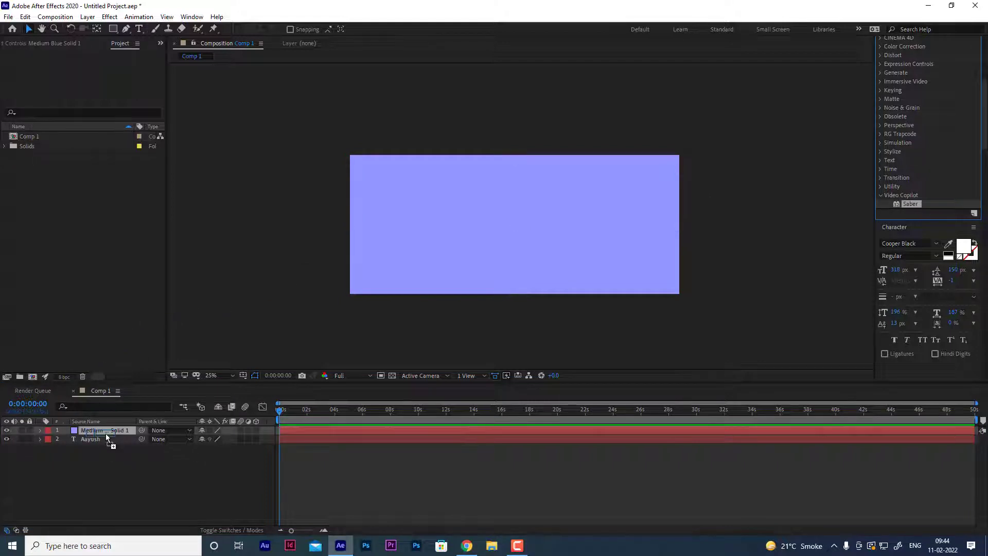
- Drop Saber onto Medium Blue Solid 1 and expand its Customize Core settings
left_click_drag(106, 434, 106, 433)
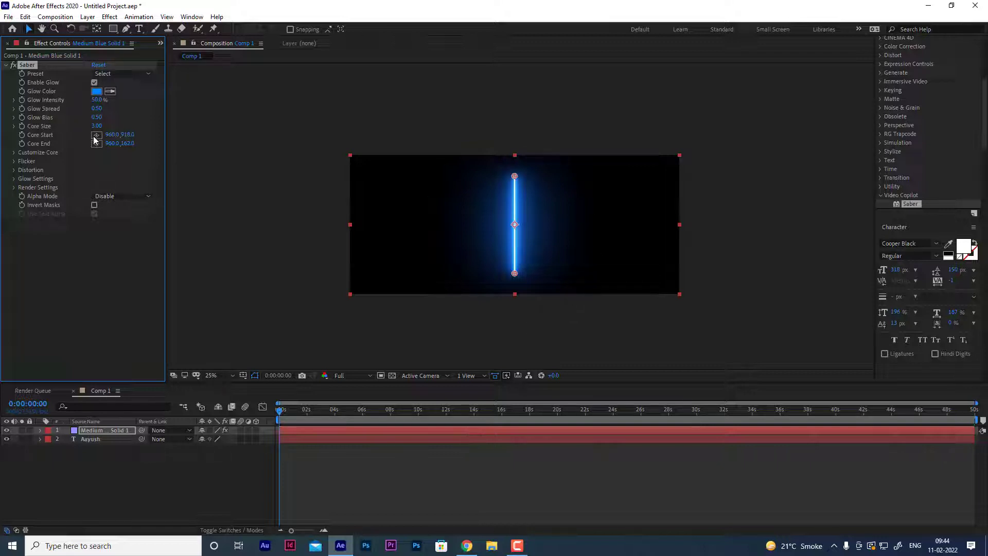
left_click(14, 152)
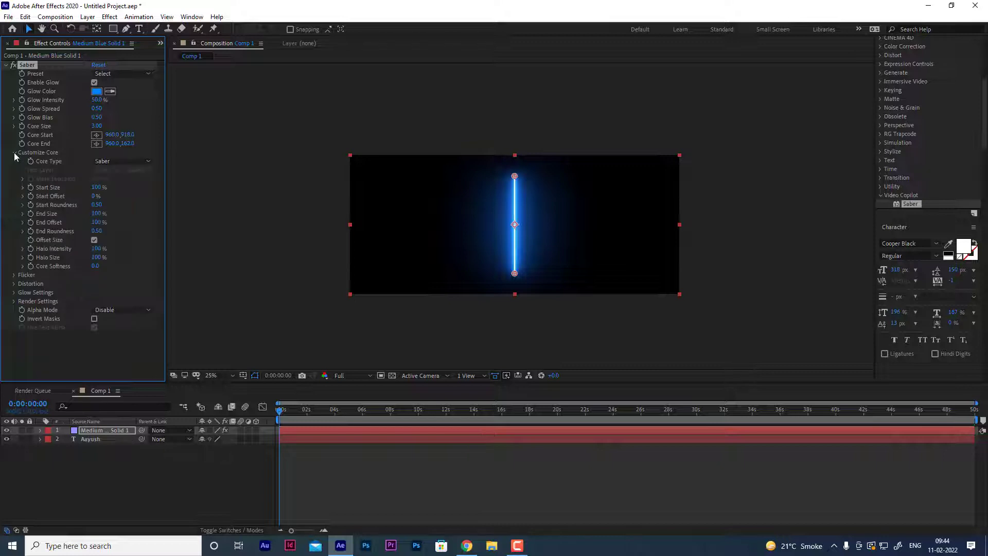
left_click(102, 161)
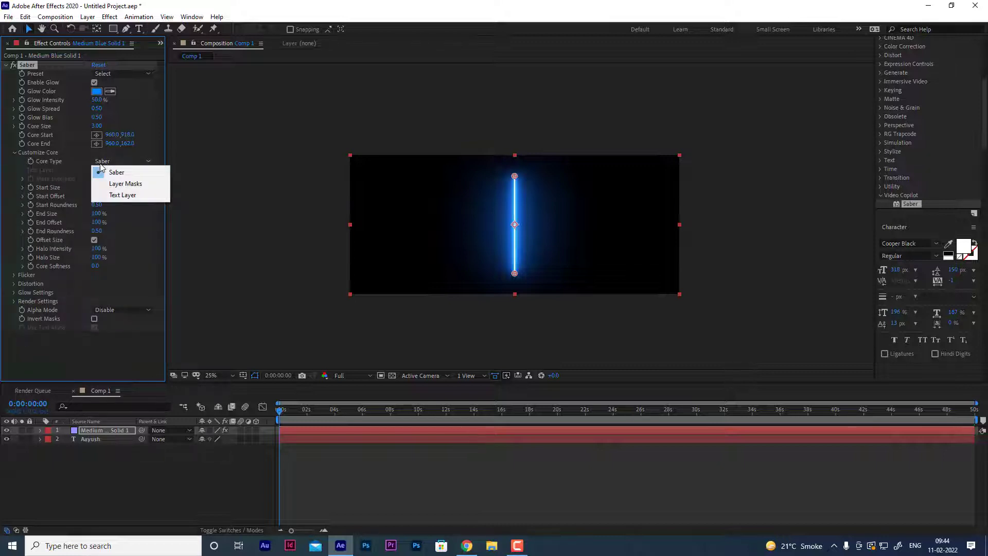
- Set Saber Core Type to Text Layer tracing 2. Aayush, and lower Glow Intensity to about 21%
left_click(126, 194)
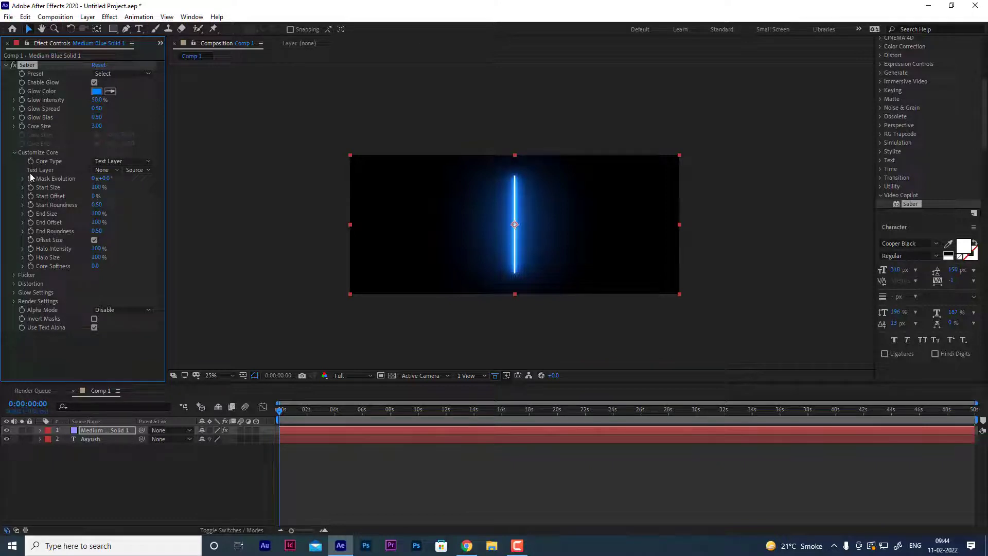
left_click(102, 171)
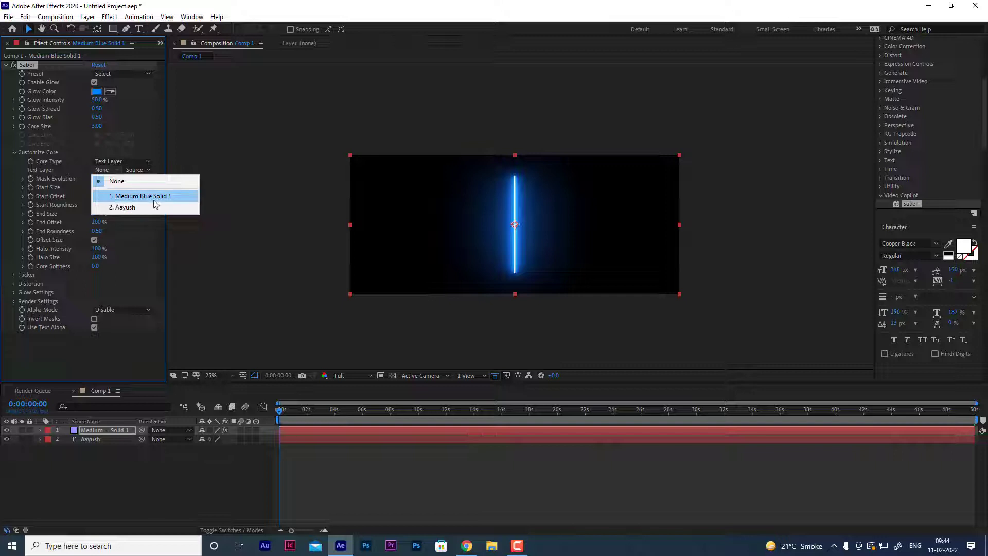
left_click(121, 208)
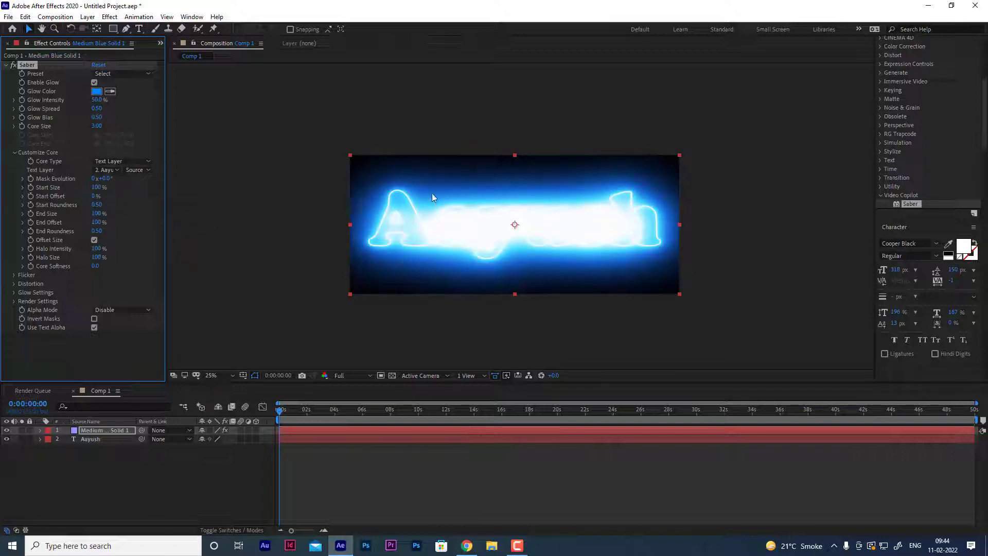
left_click(137, 171)
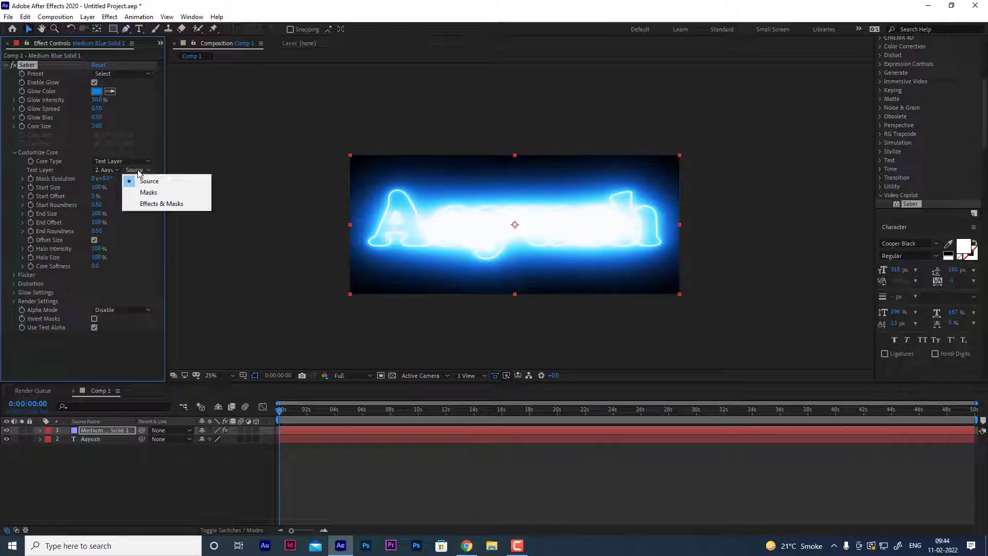
left_click(193, 152)
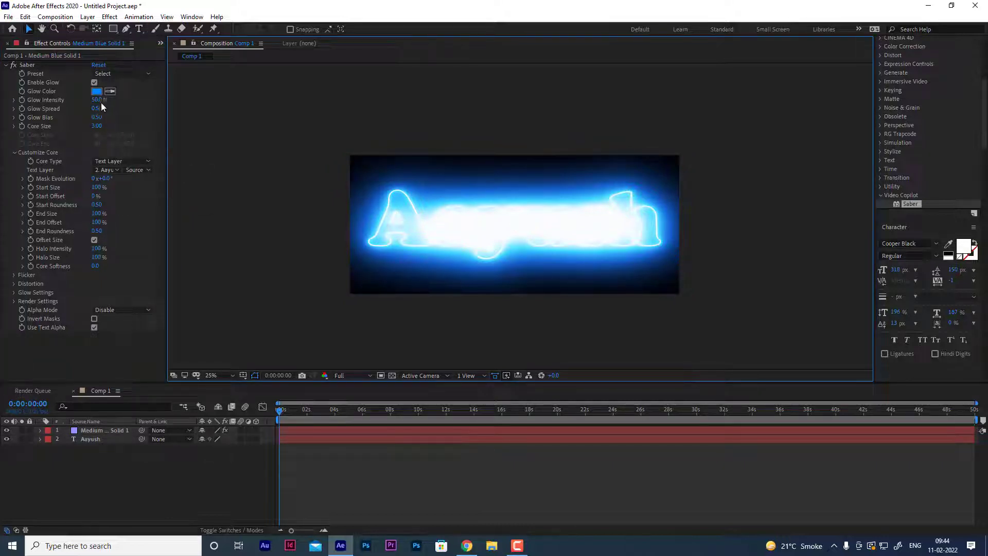
mouse_move(97, 102)
left_mouse_down()
mouse_move(82, 106)
mouse_move(91, 106)
left_mouse_up()
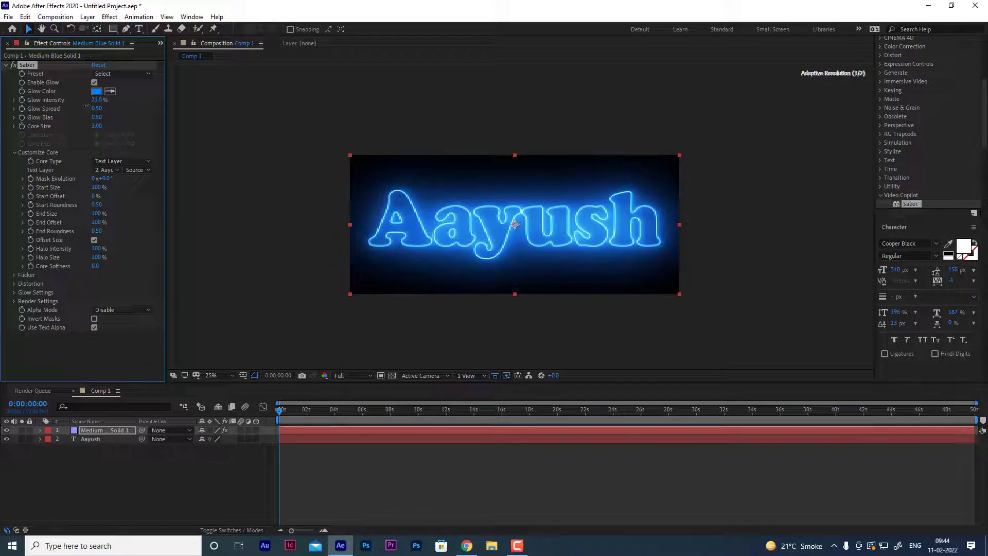
- End the work area at about 10 seconds, then set Halo Size 1000% and Glow Spread 1.00
key("space")
left_click_drag(358, 410, 416, 418)
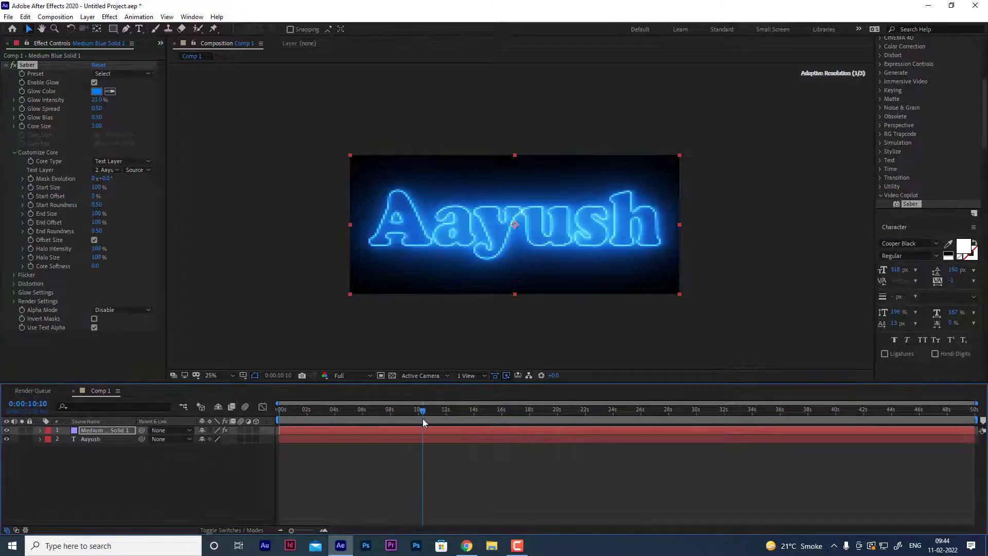
key("n")
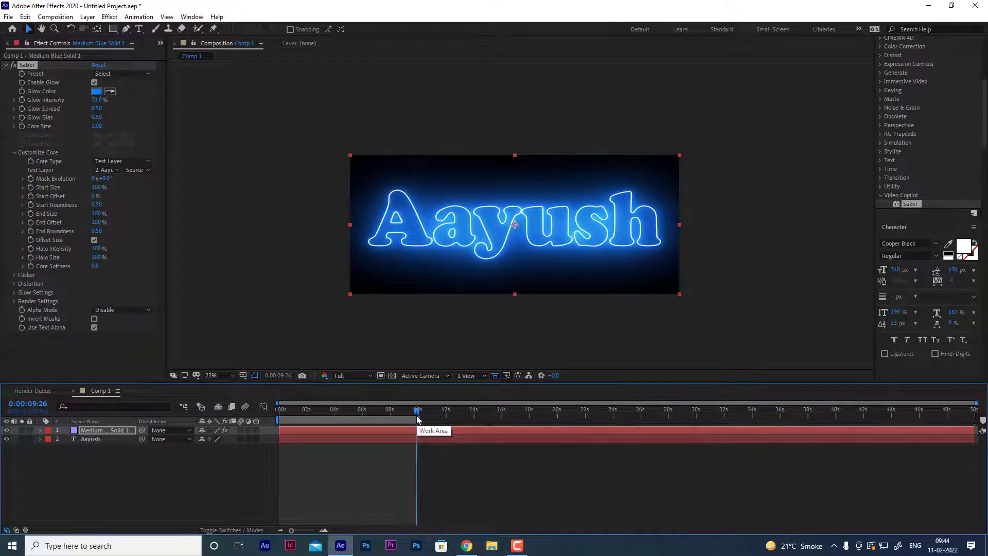
key("Home")
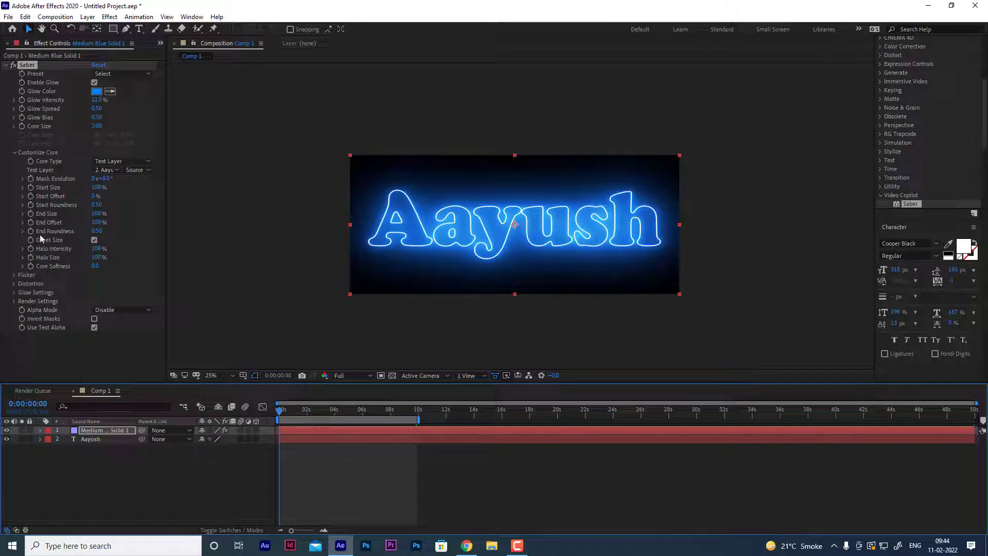
mouse_move(96, 257)
left_mouse_down()
mouse_move(68, 255)
mouse_move(129, 264)
left_mouse_up()
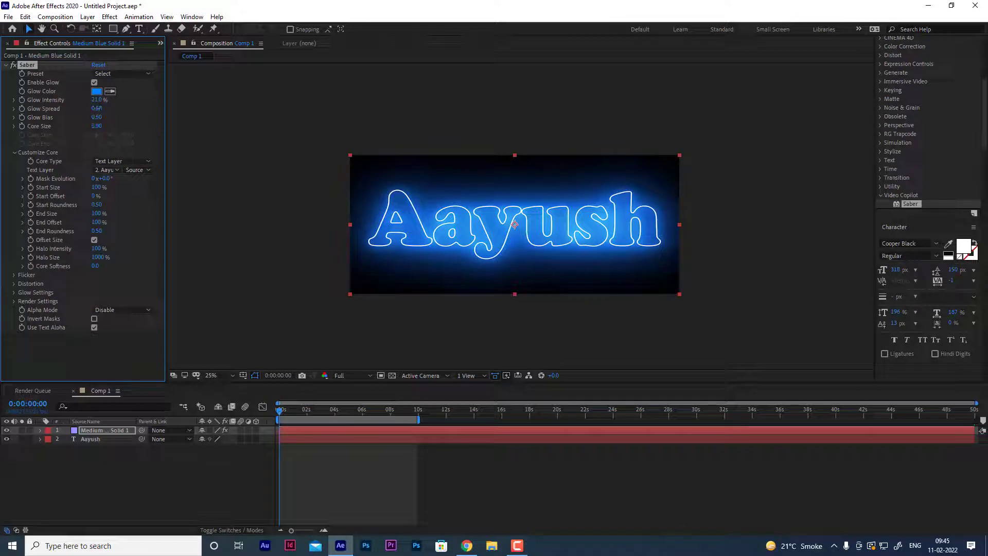
left_click_drag(96, 108, 126, 108)
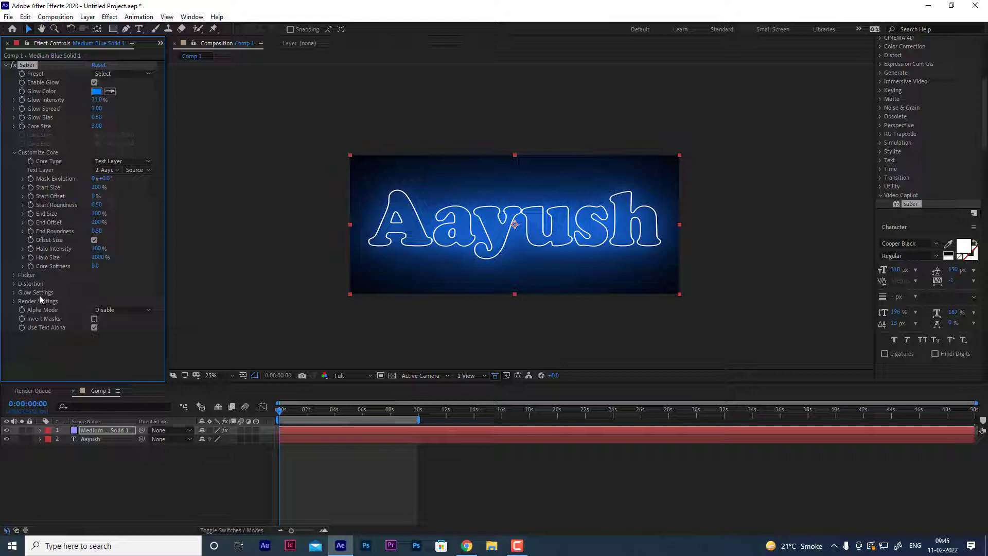
- Try the Fluid glow distortion type, then set Glow Distortion back to Smoke
left_click(14, 283)
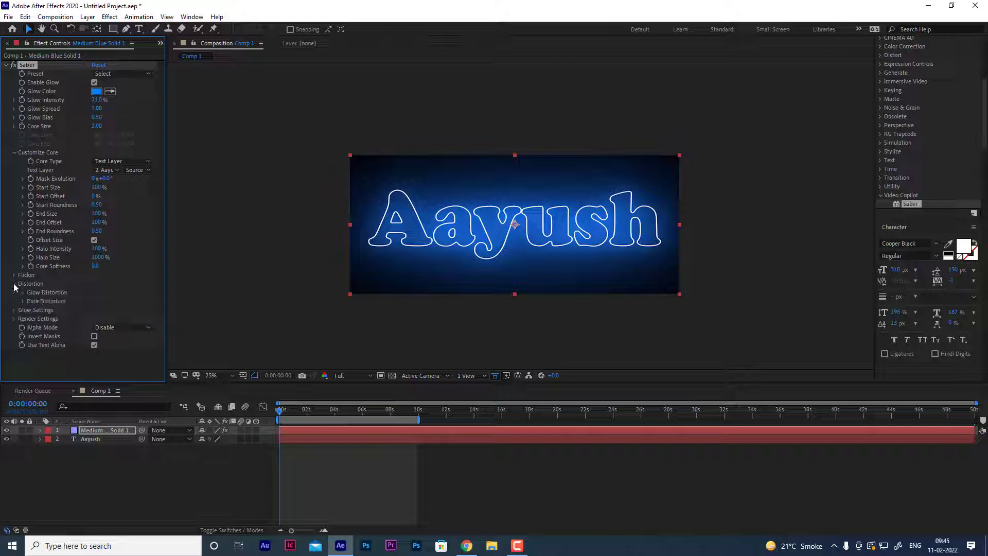
left_click(15, 275)
scroll(142, 305, "down", 1)
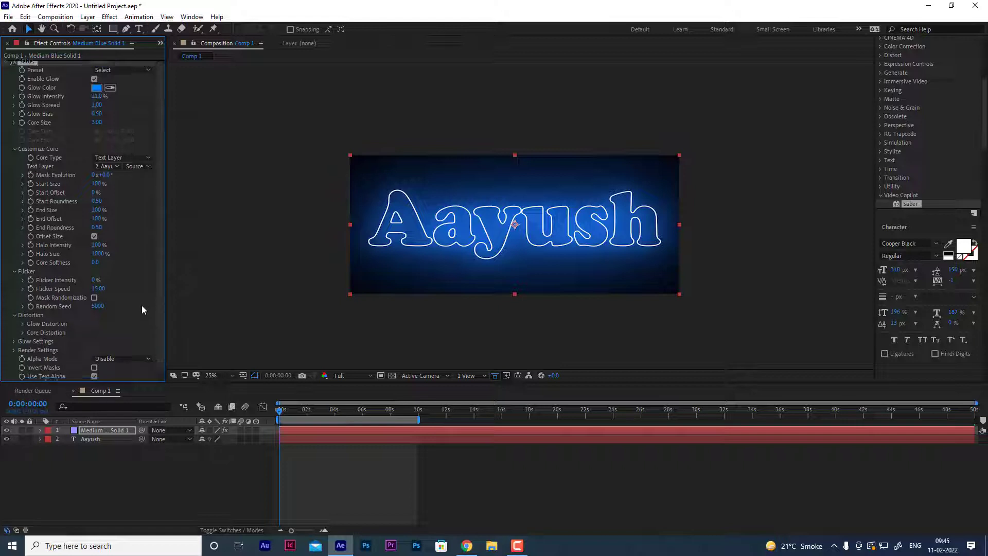
left_click(23, 323)
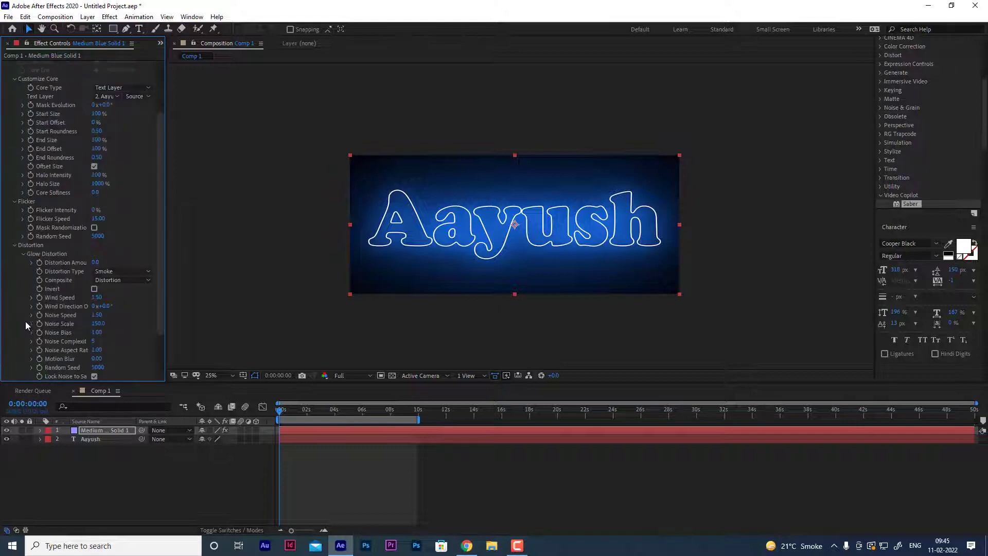
left_click(118, 272)
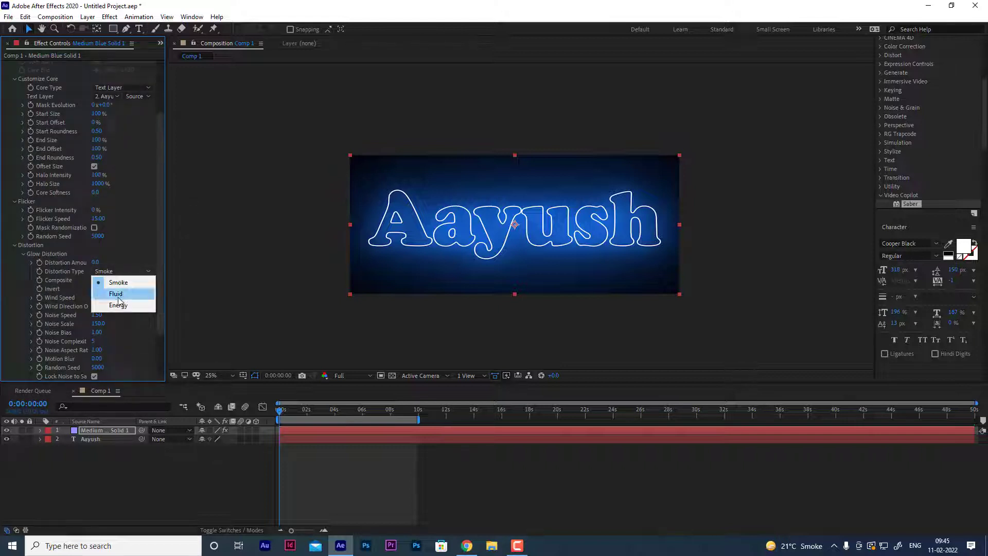
left_click(118, 298)
left_click(122, 272)
left_click(122, 304)
- Shrink Saber Halo Size to 390% and raise Core Softness to 0.2
scroll(123, 325, "down", 3)
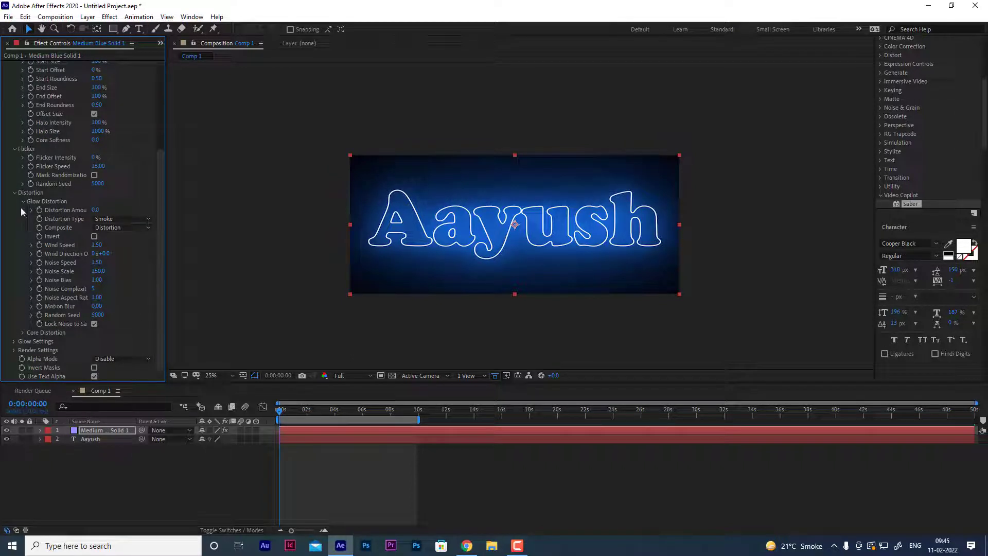
scroll(21, 200, "up", 2)
scroll(21, 200, "up", 1)
scroll(41, 228, "up", 1)
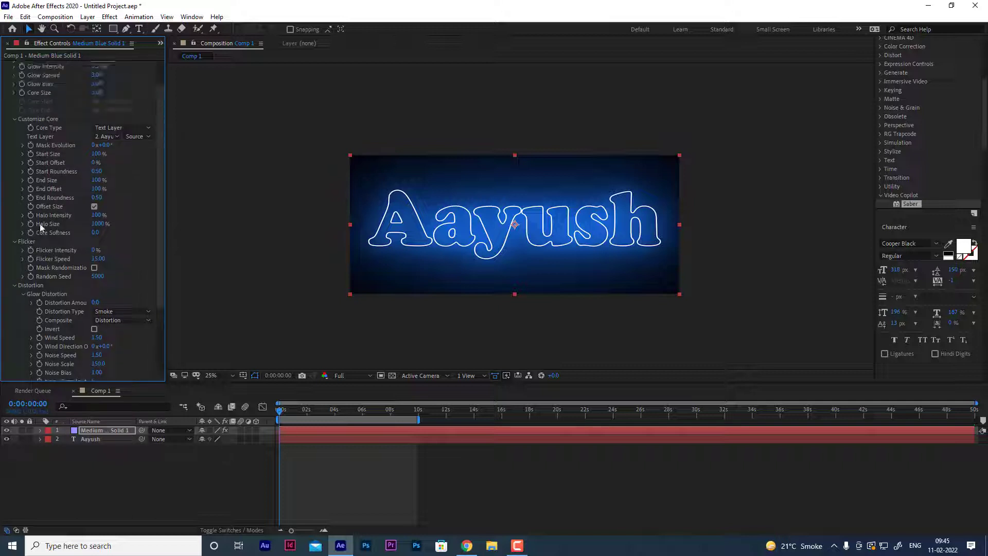
scroll(54, 183, "up", 1)
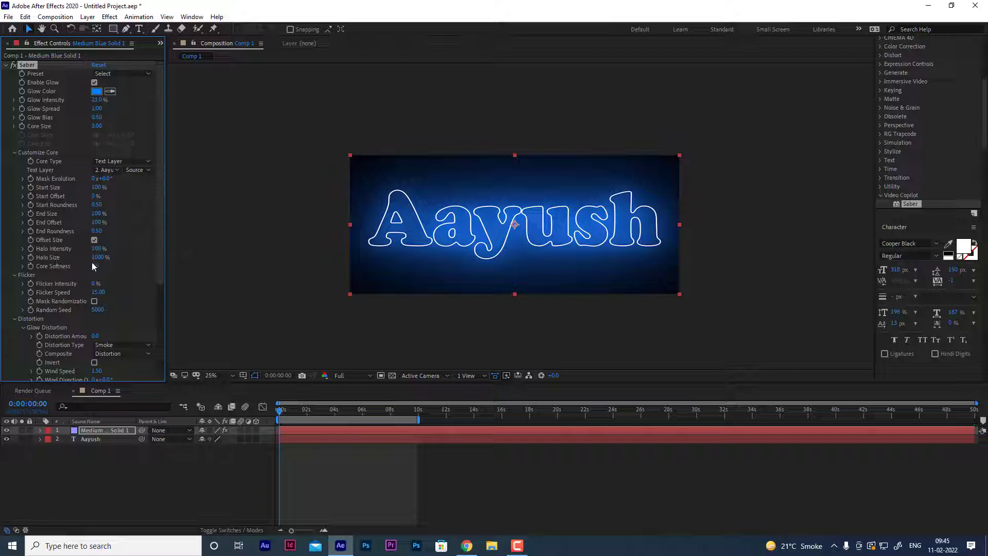
left_click_drag(81, 256, 63, 257)
left_click_drag(122, 265, 137, 265)
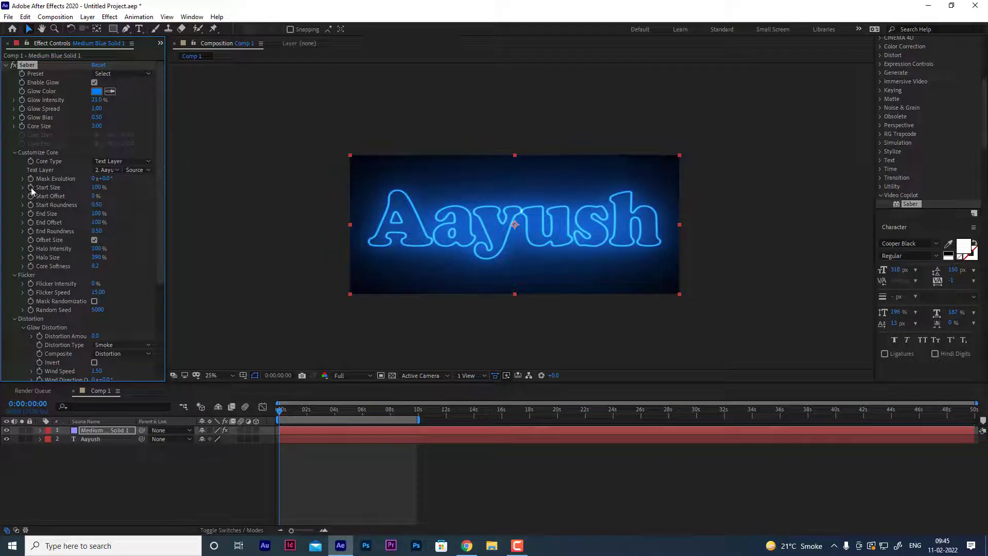
- Keyframe Start Size at 0% at the start and 100% at 0:00:09:08
left_click(99, 187)
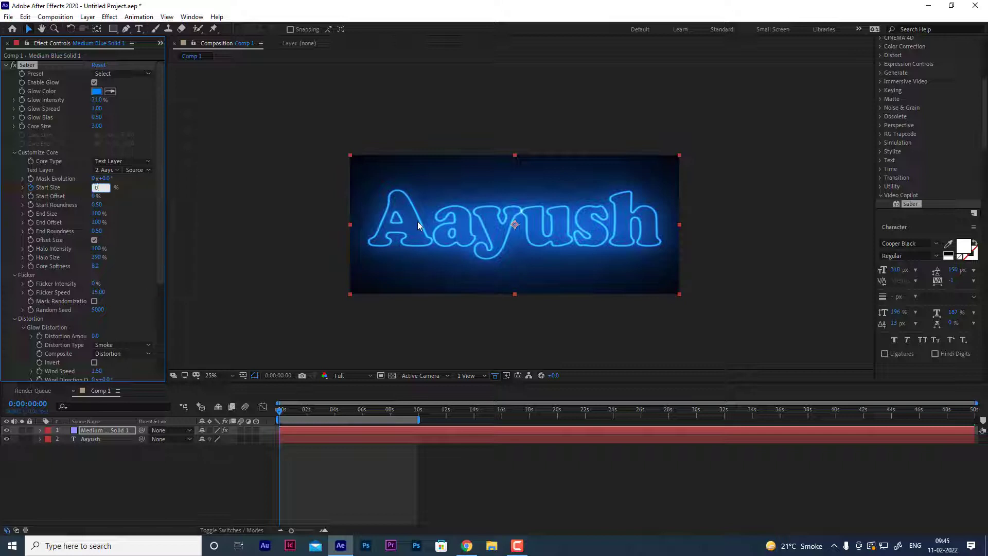
type("0")
key("Return")
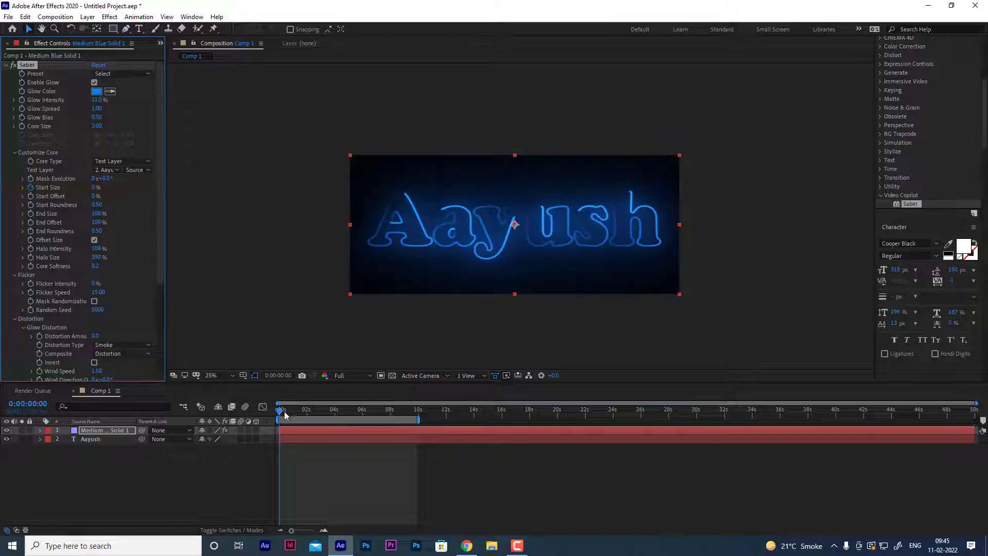
left_click_drag(284, 415, 409, 414)
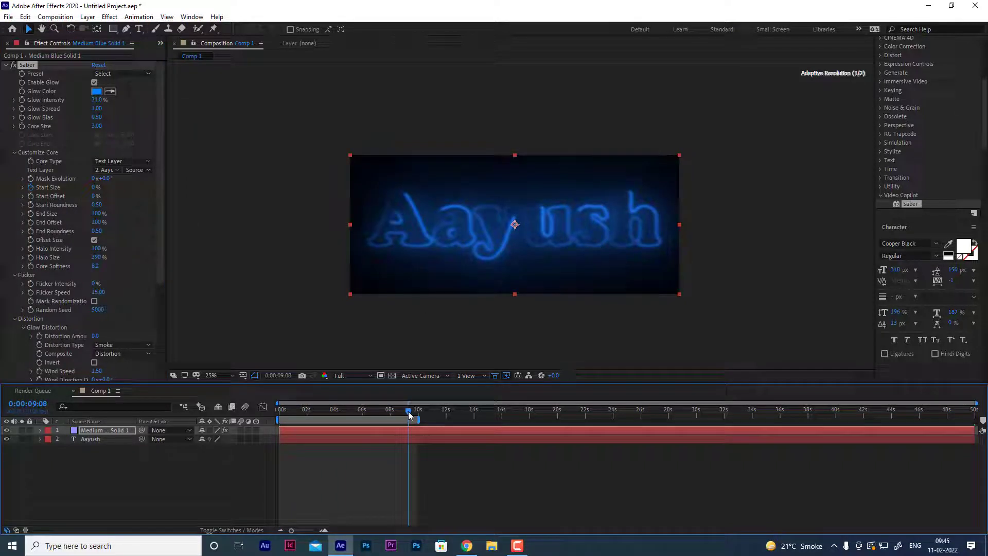
left_click_drag(92, 187, 373, 186)
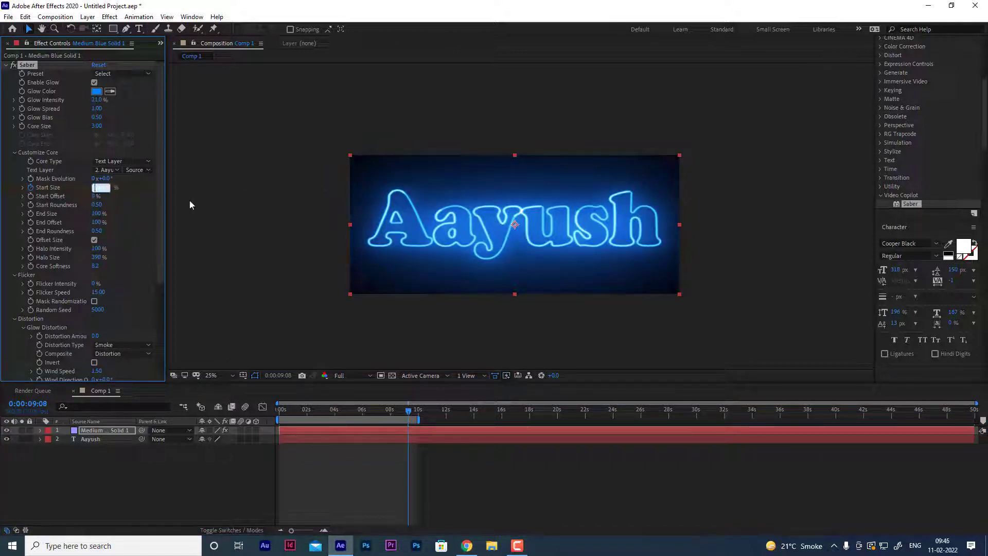
type("100")
key("Return")
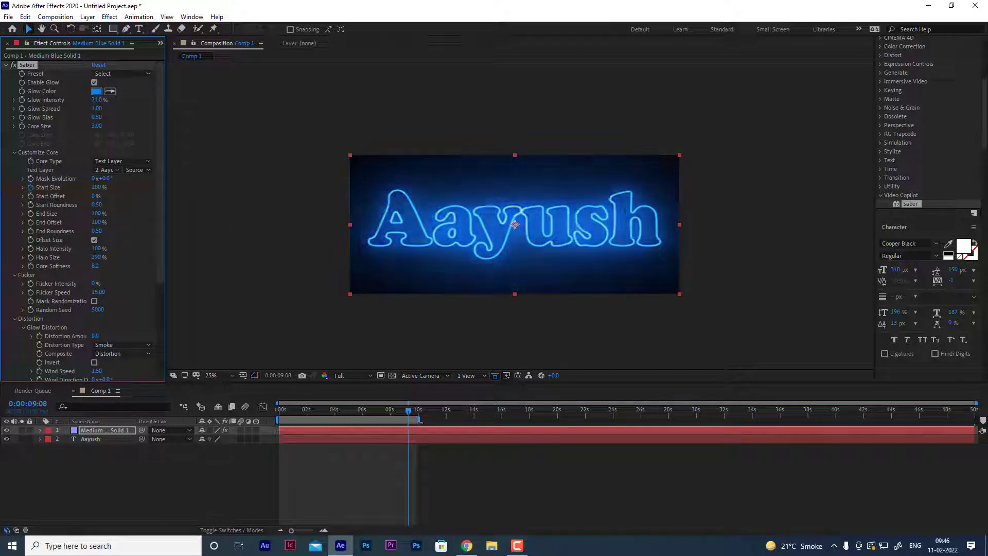
- Preview the growing glow from the first frame, nudging Start Size during playback
left_click_drag(408, 411, 175, 412)
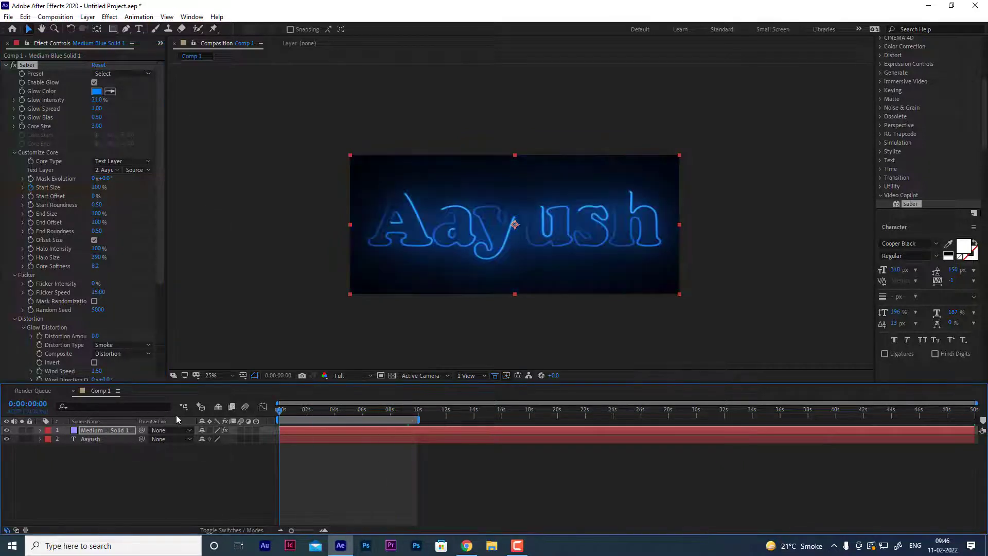
key("space")
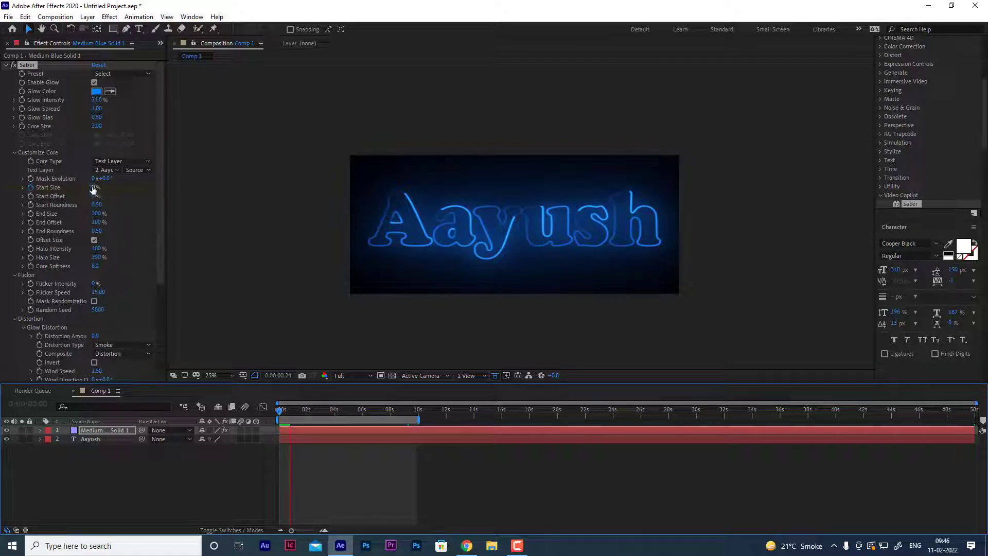
left_click_drag(93, 188, 116, 191)
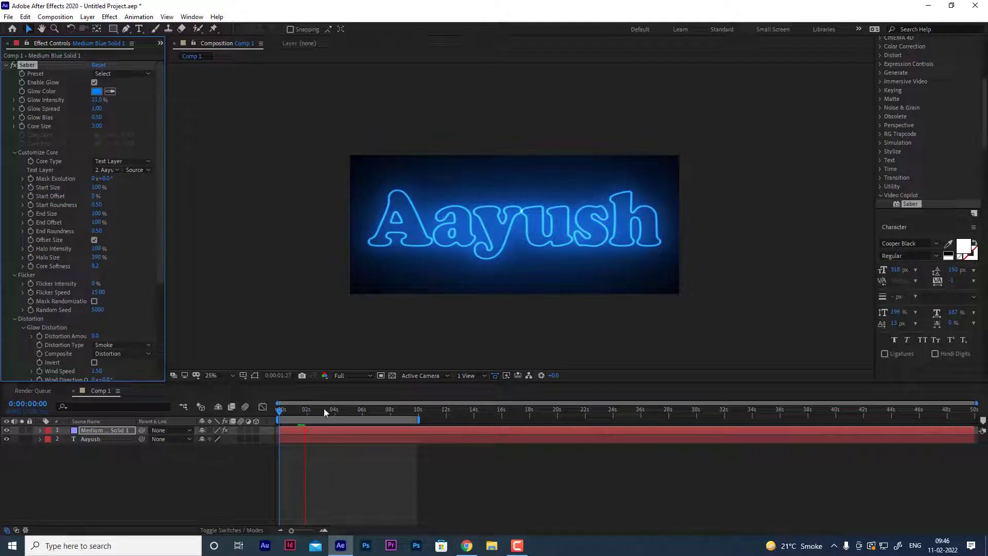
key("space")
- Set the viewer resolution to Quarter and return to the composition start
left_click(350, 376)
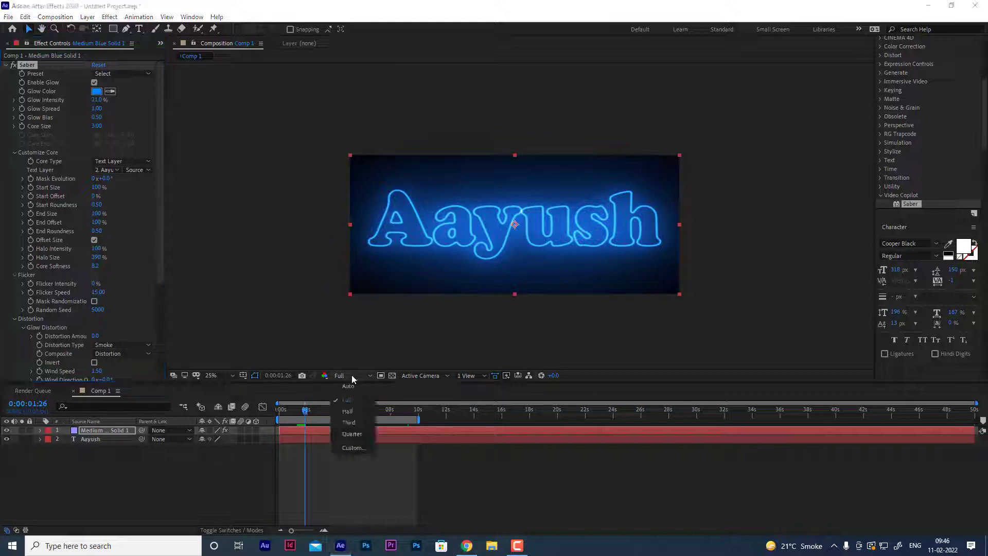
left_click(350, 434)
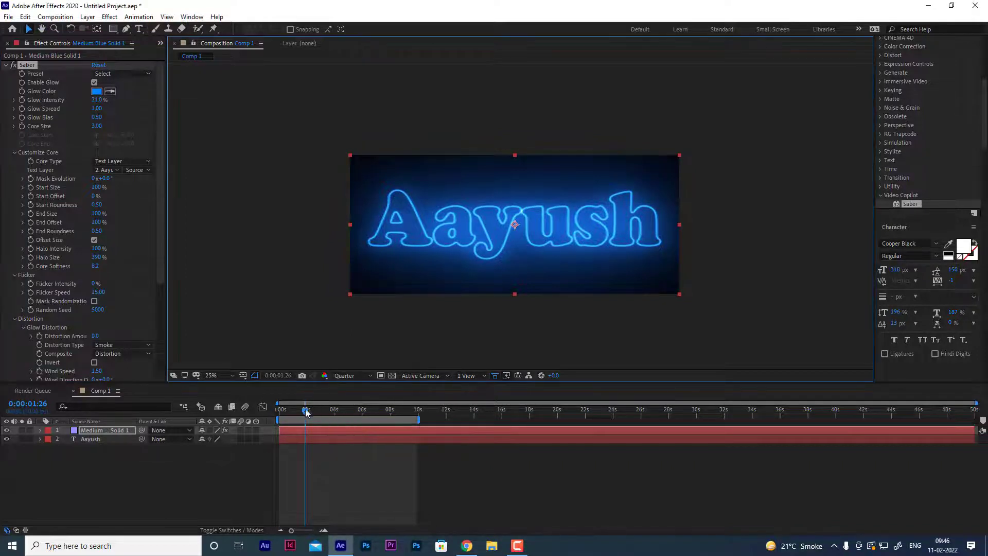
left_click_drag(305, 412, 278, 411)
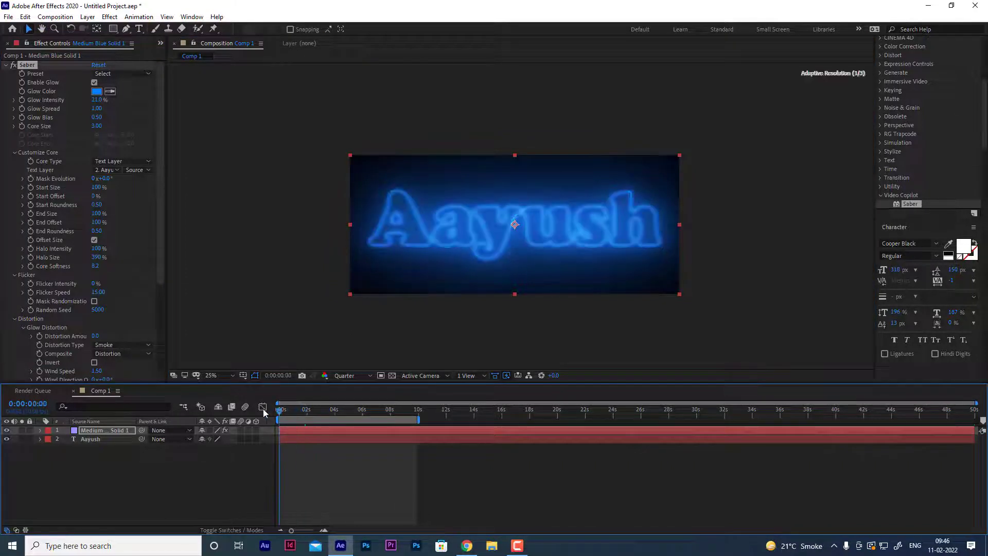
- Animate Start Offset from 0% to 100% near eight seconds, preview it, then undo
left_click(32, 196)
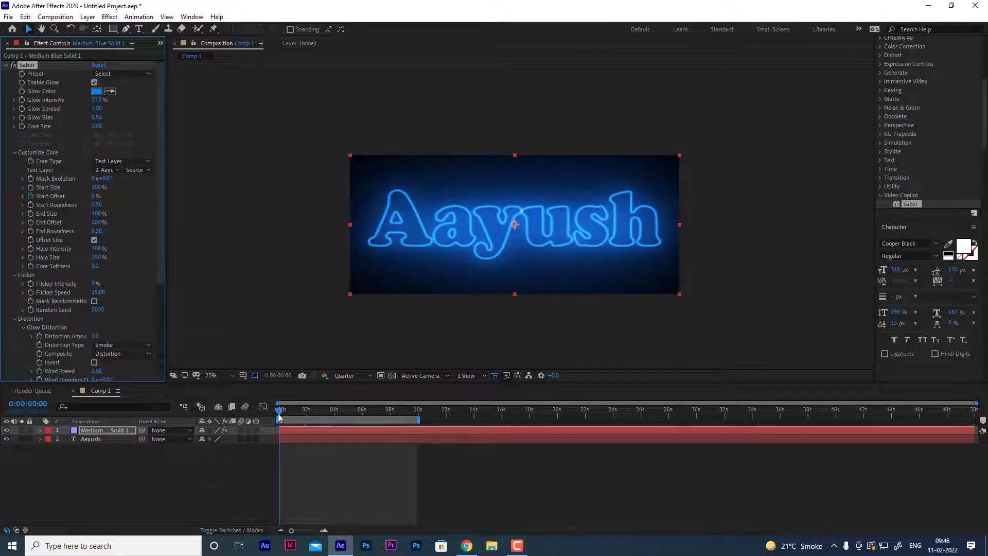
left_click_drag(279, 416, 399, 428)
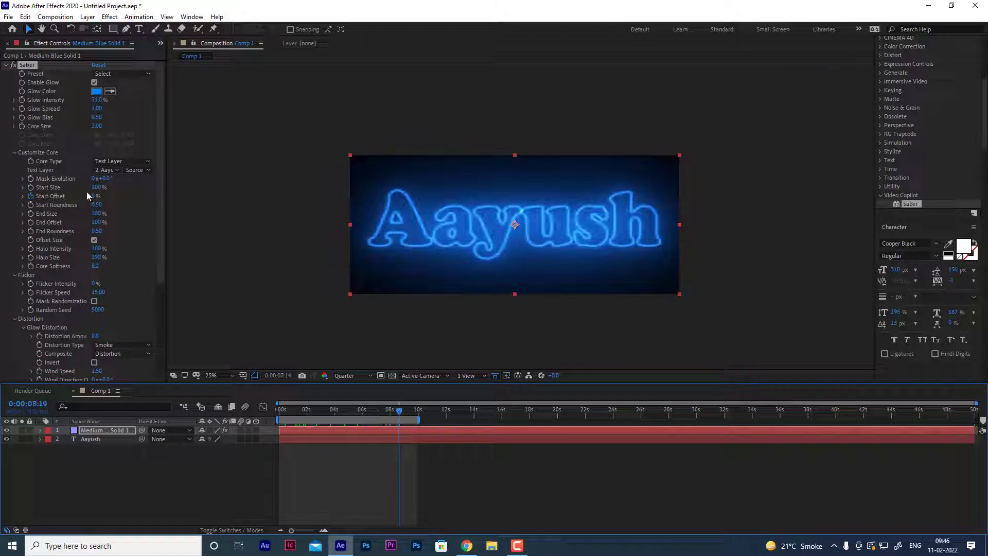
left_click_drag(95, 196, 152, 198)
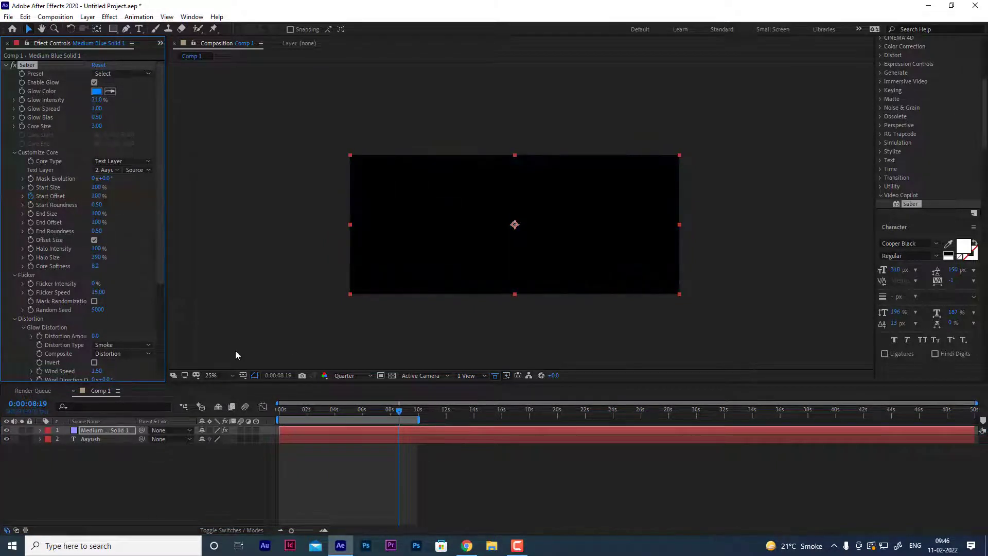
key("space")
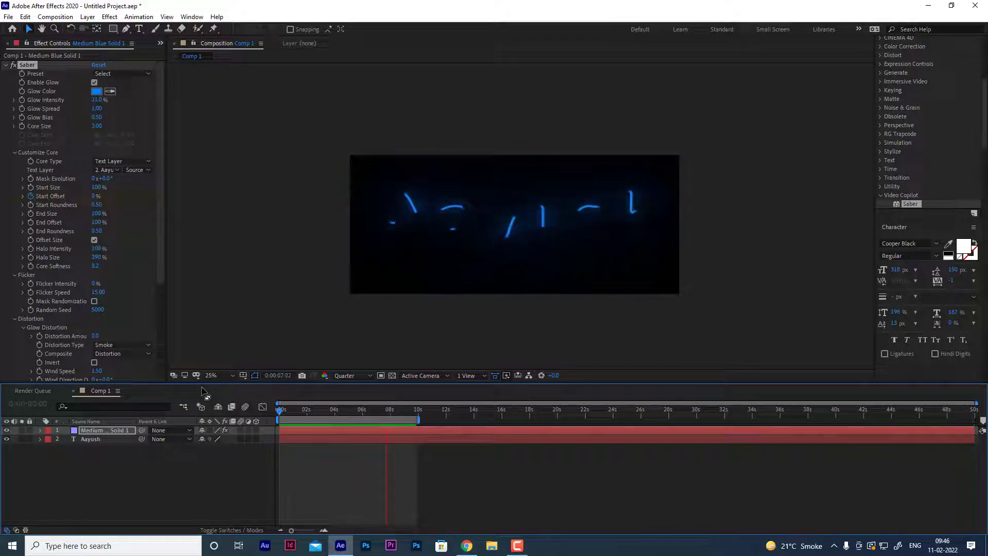
key("space")
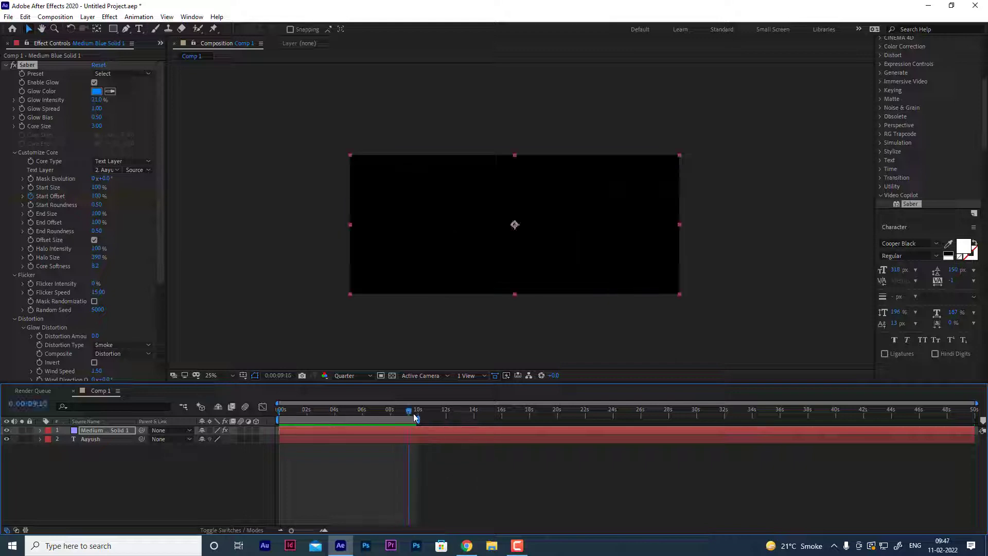
key("space")
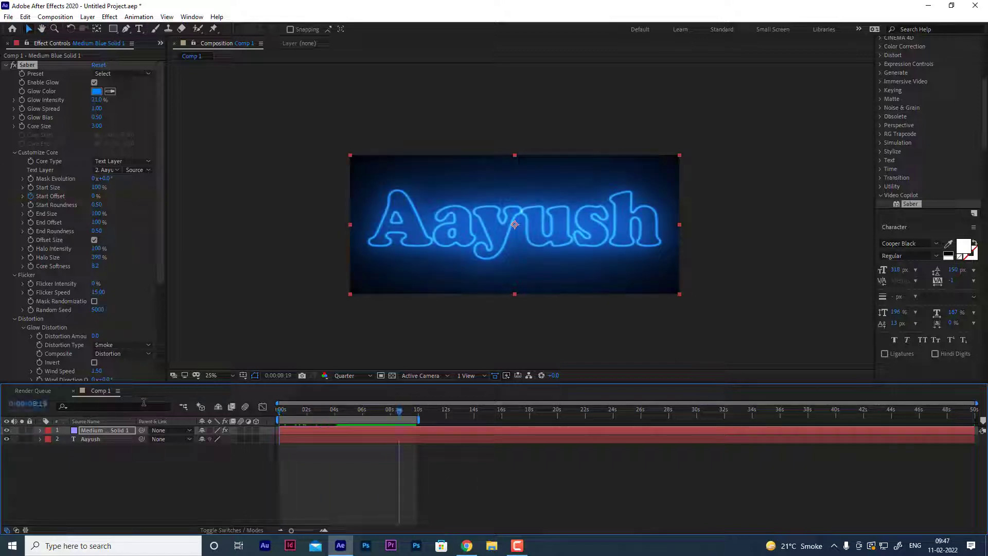
key("space")
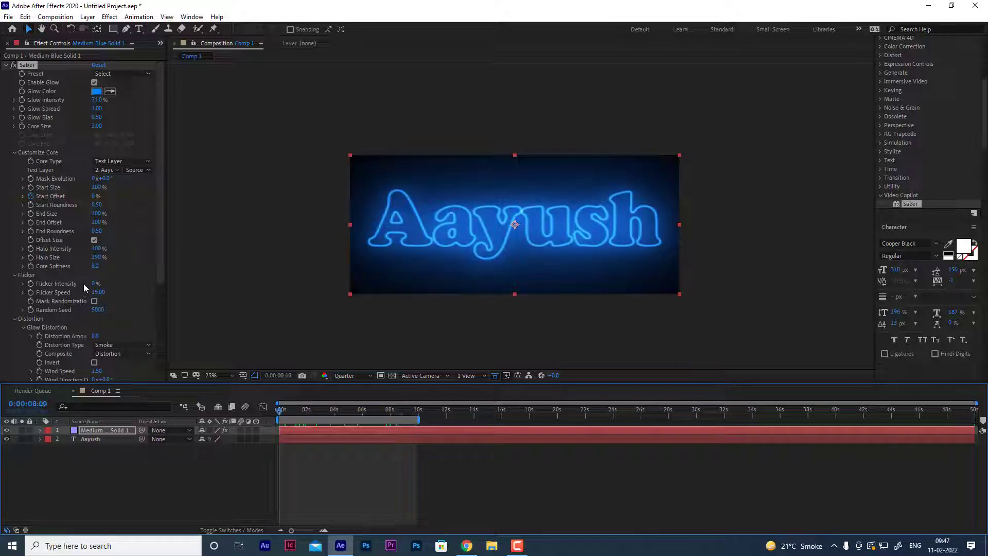
left_click(31, 222)
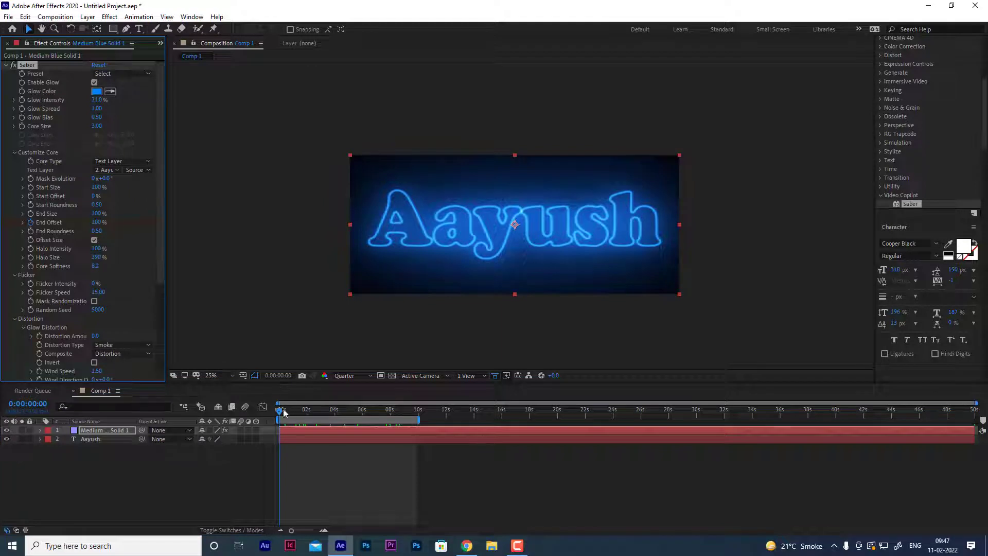
left_click_drag(284, 411, 396, 425)
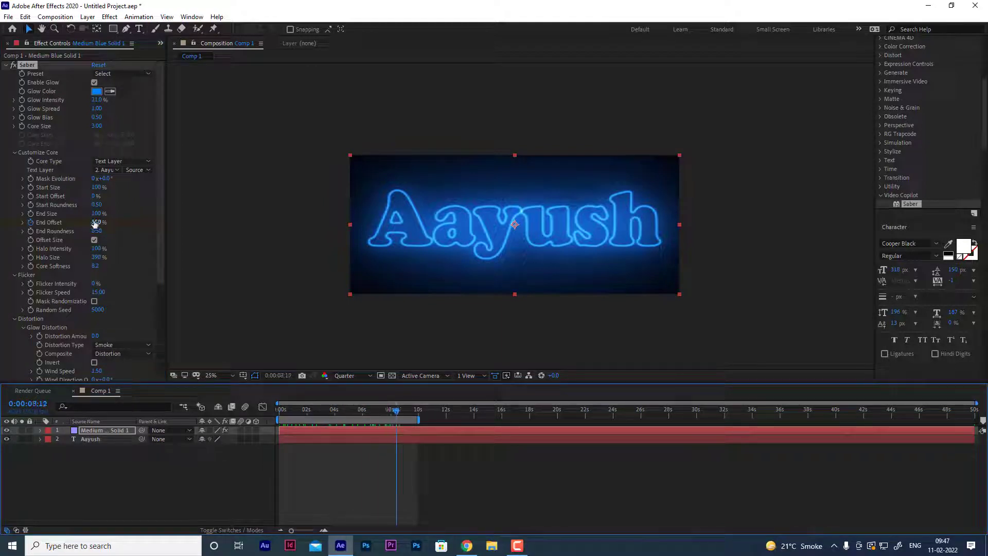
mouse_move(95, 223)
left_mouse_down()
mouse_move(108, 222)
mouse_move(96, 222)
left_mouse_up()
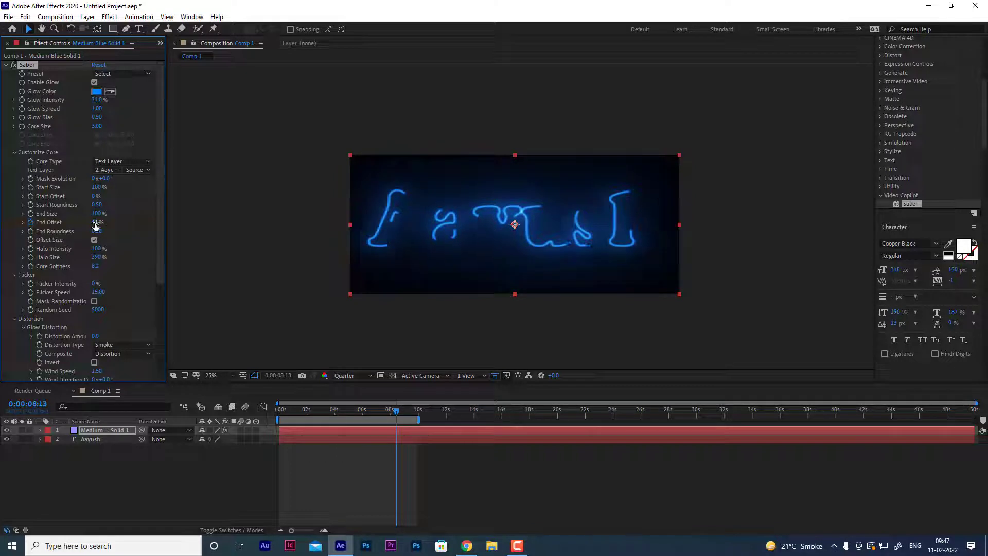
key("ctrl+z")
key("Home")
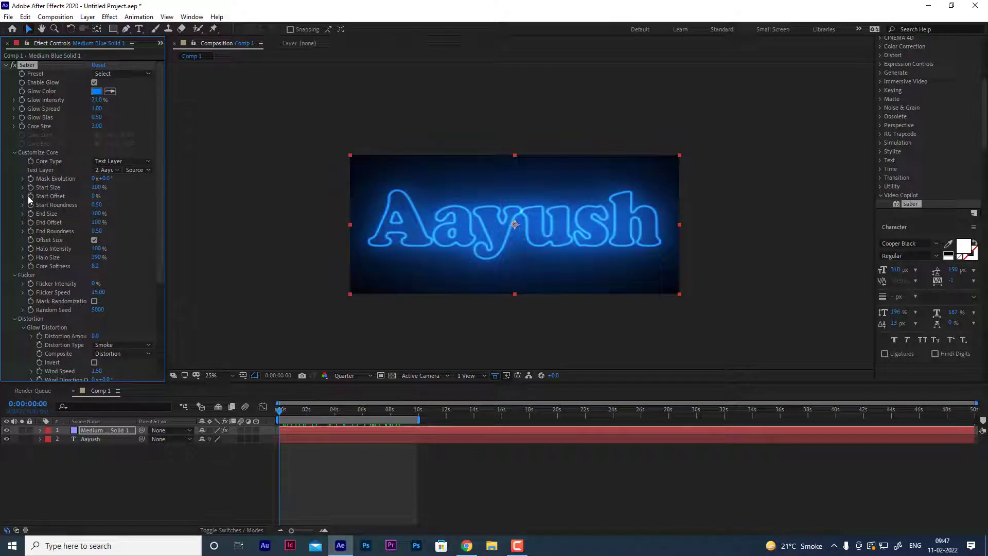
left_click(95, 196)
type("100")
- Keyframe Start Offset at 100% at 0:00 and 0% around six seconds, then preview
key("Return")
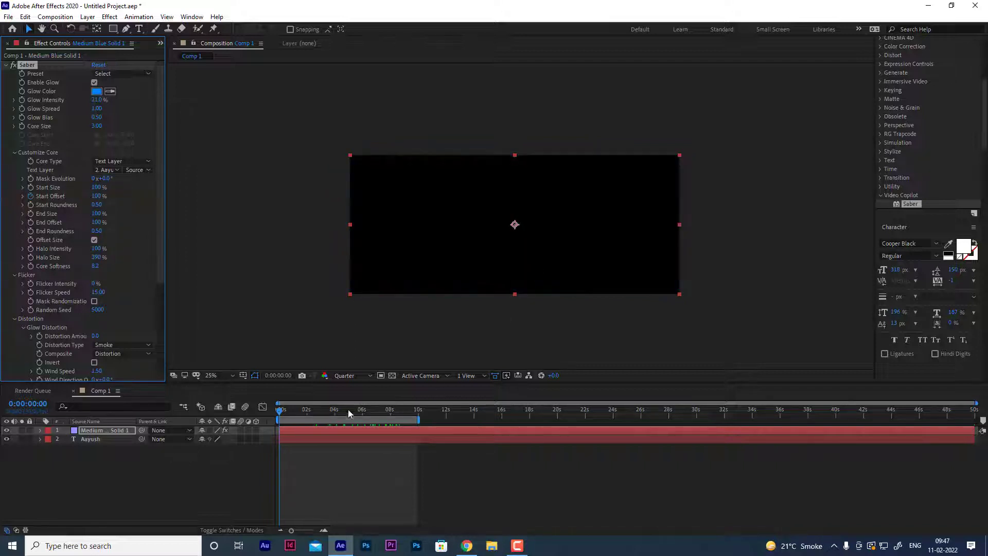
left_click_drag(279, 414, 363, 421)
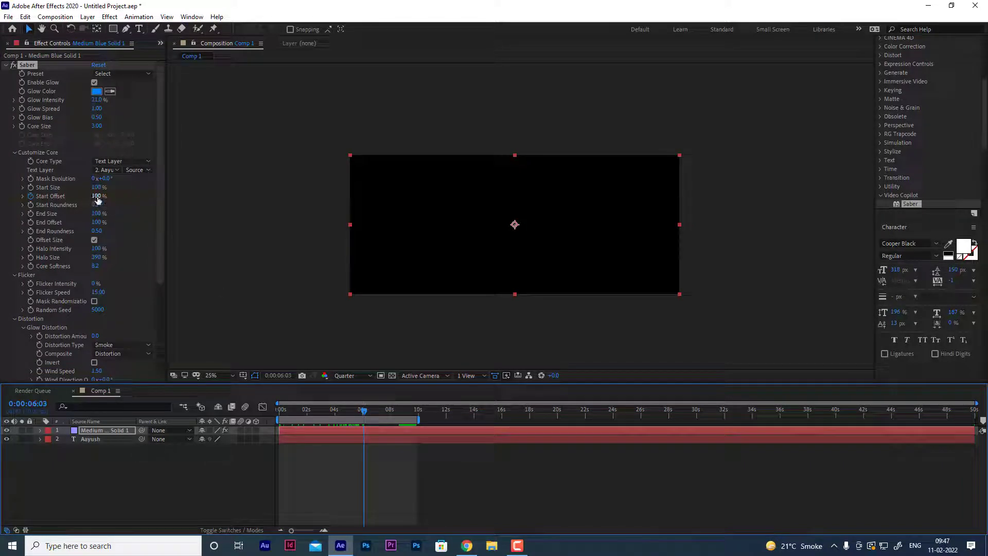
left_click_drag(97, 199, 43, 203)
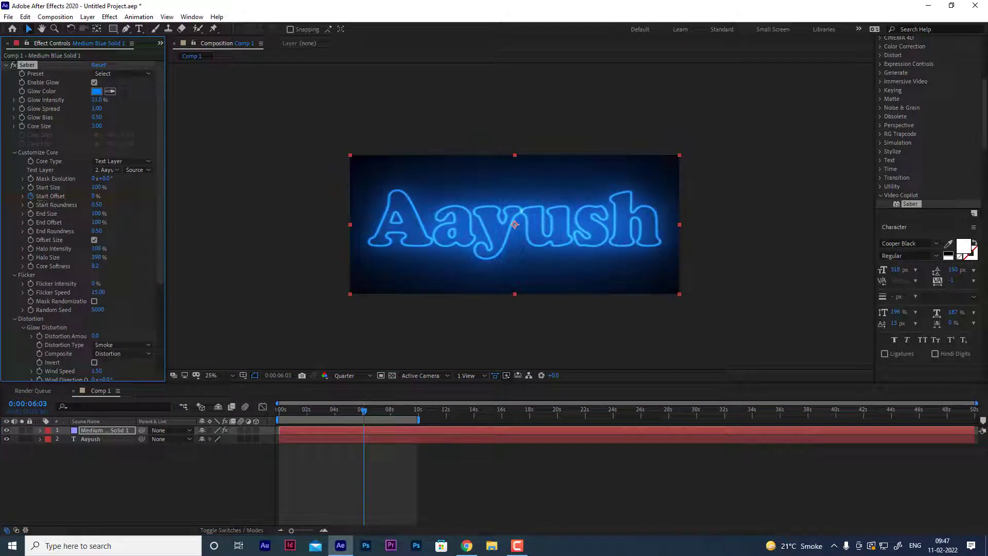
key("space")
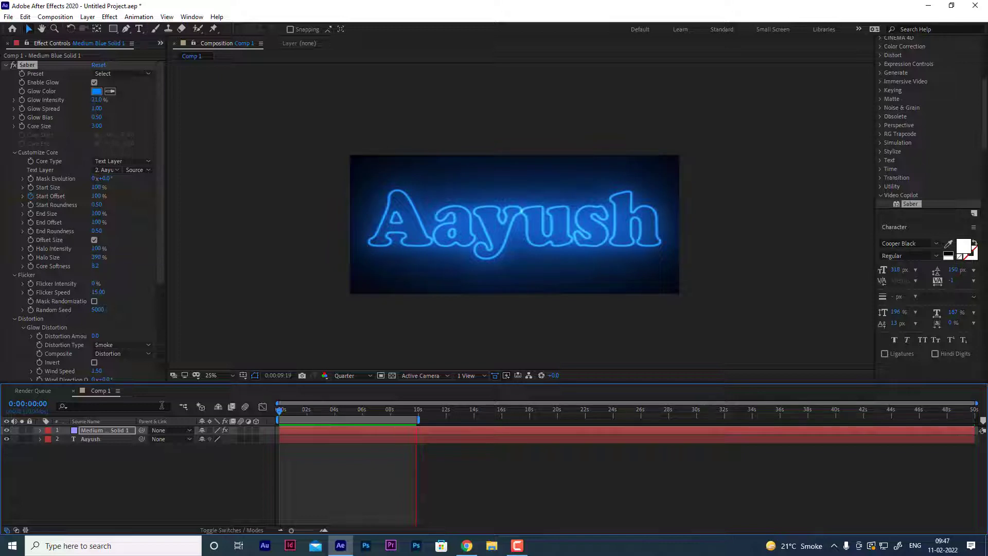
key("space")
left_click_drag(286, 410, 410, 410)
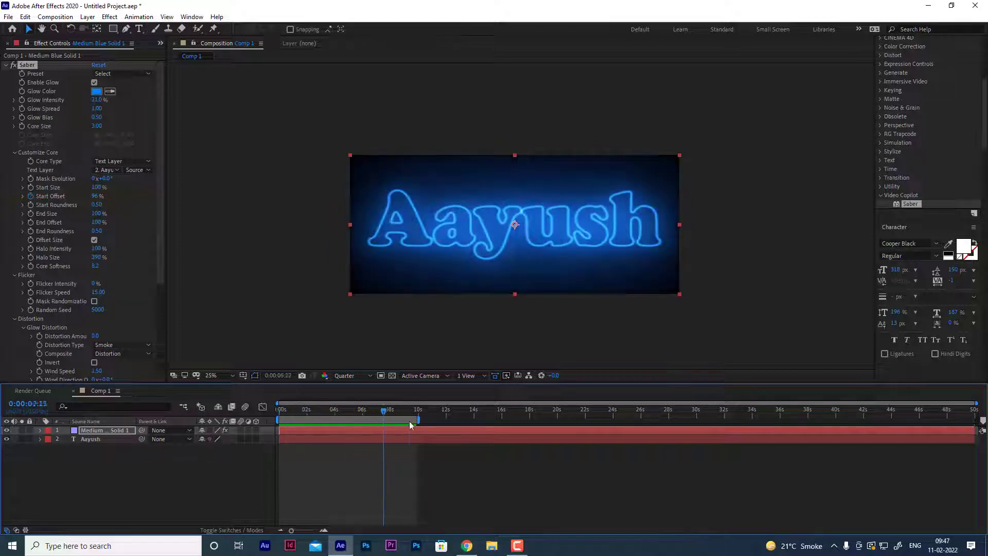
scroll(489, 246, "up", 2)
- Try the Default Saber preset, then apply Arc Reactor and preview the animation
left_click_drag(485, 238, 482, 209)
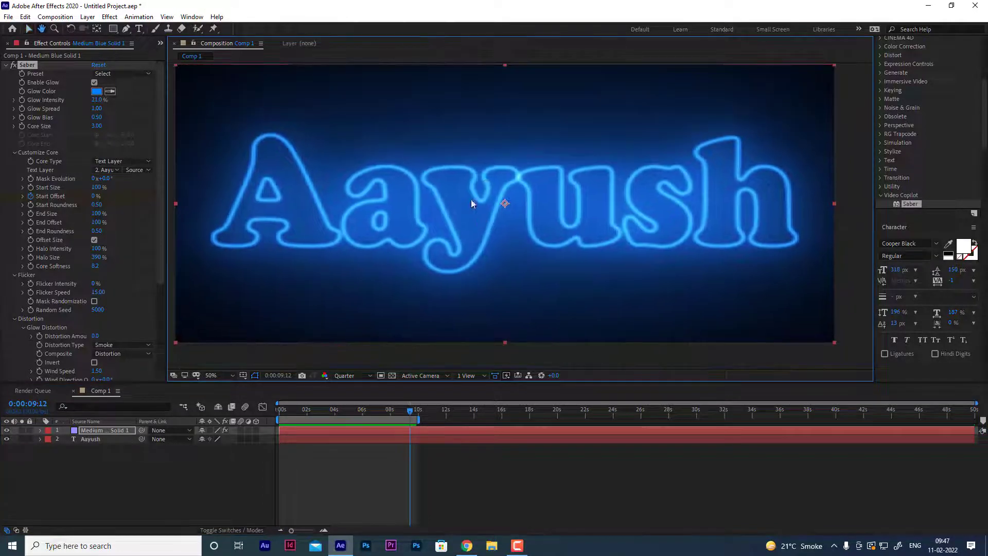
left_click(113, 73)
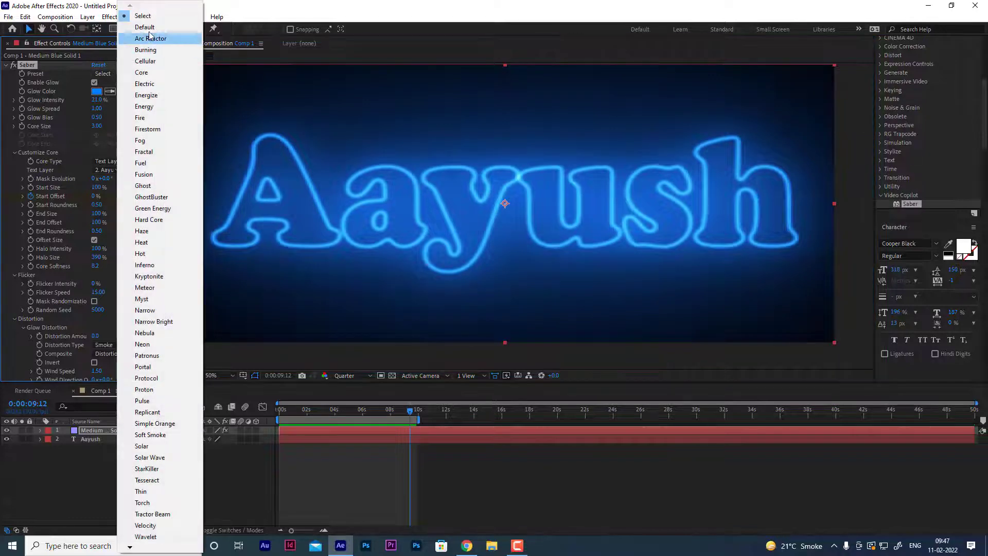
left_click(152, 31)
left_click(128, 71)
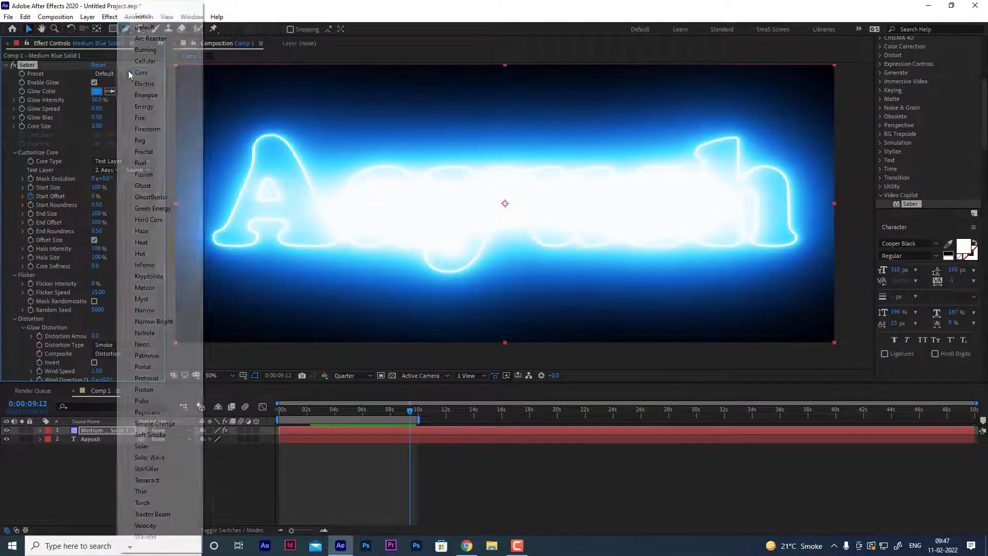
left_click(150, 39)
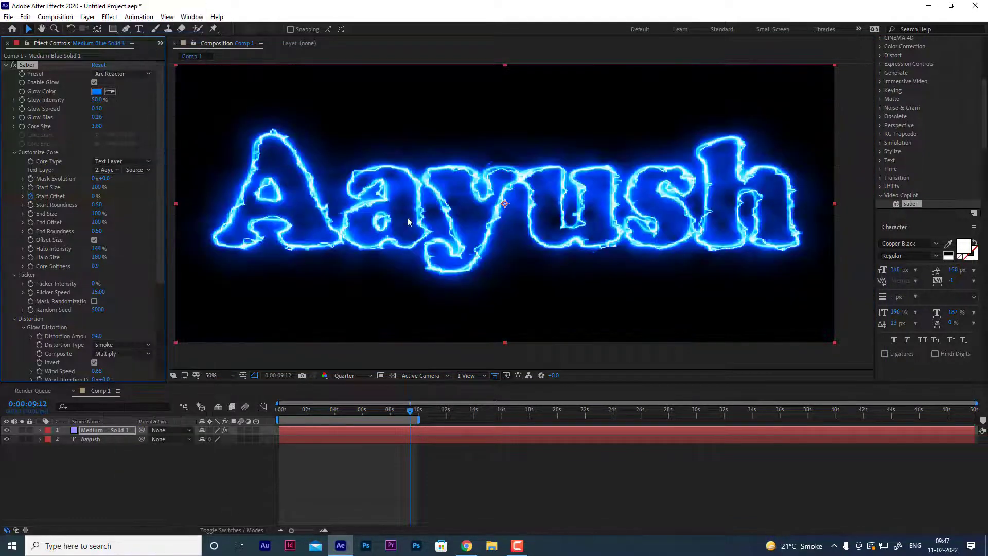
key("space")
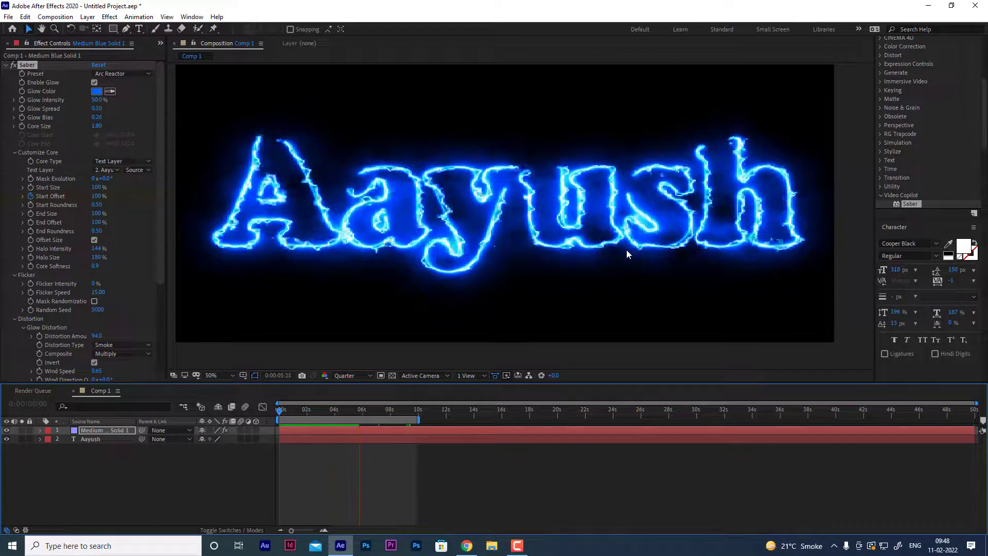
- Apply the Burning Saber preset and preview its orange glow from the first frame
left_click(124, 74)
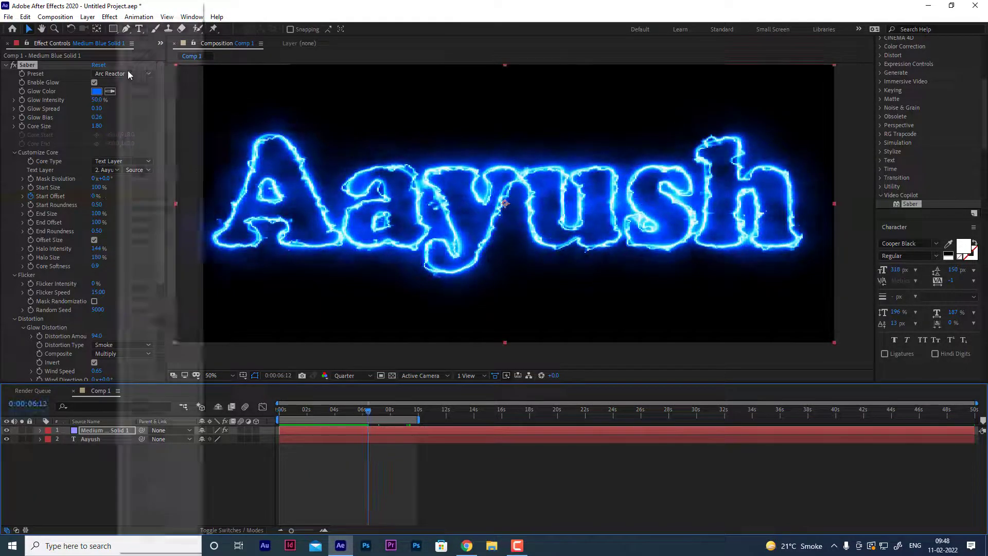
left_click(146, 50)
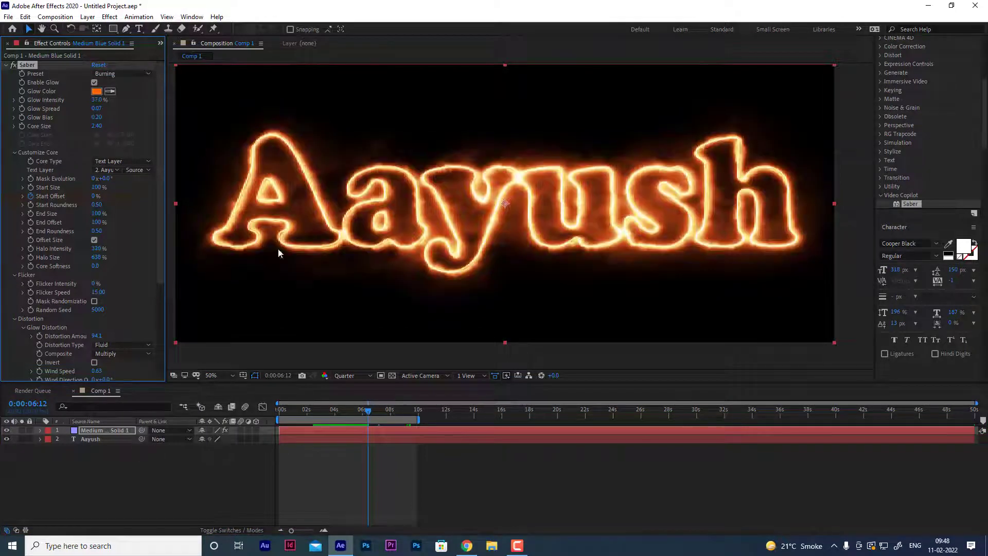
left_click_drag(368, 414, 262, 415)
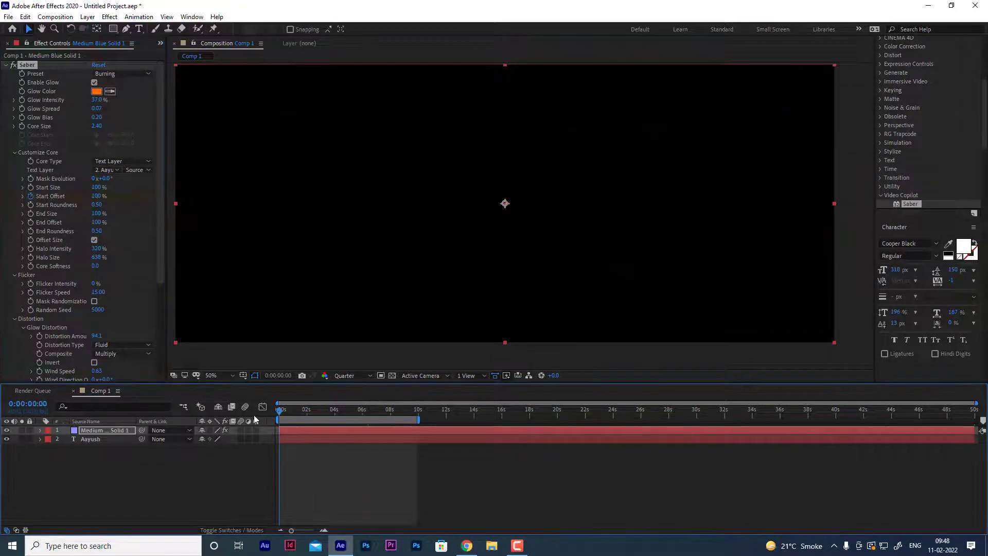
key("space")
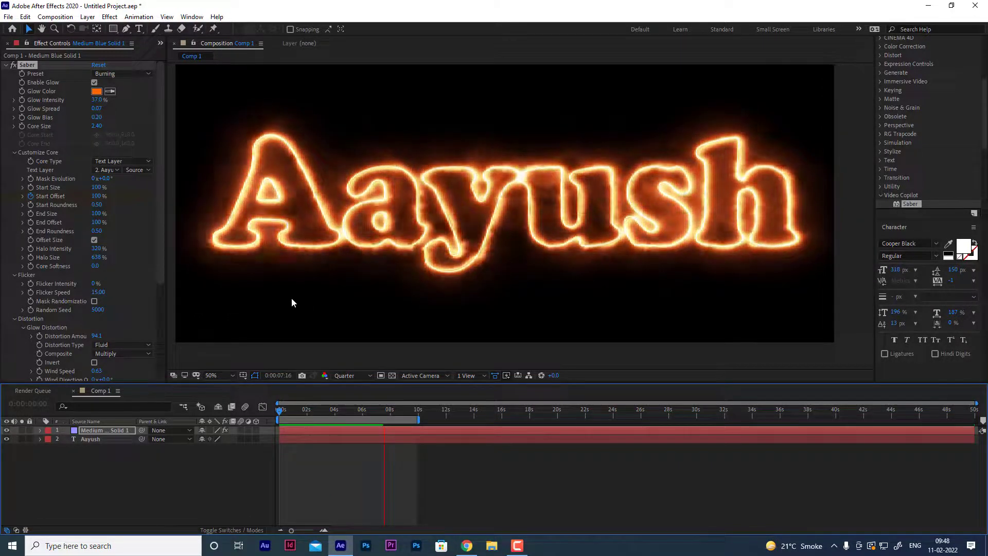
- Apply the Cellular Saber preset and preview its blue glow from the start
key("space")
left_click(134, 73)
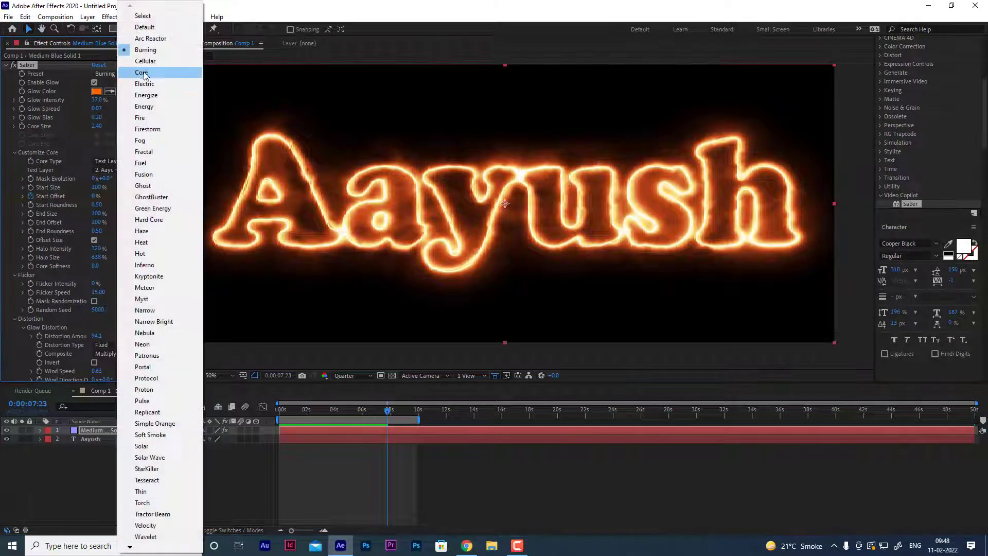
left_click(145, 62)
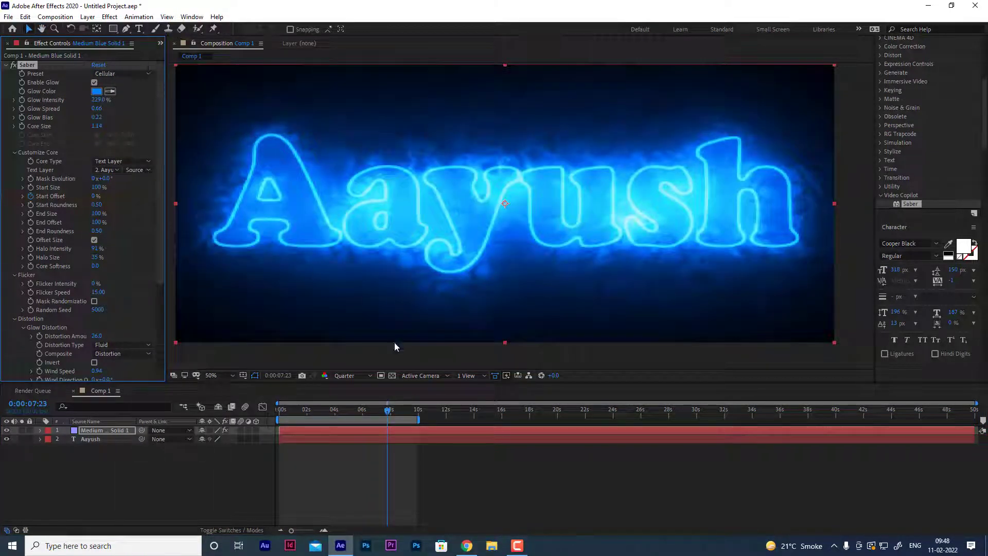
left_click_drag(390, 416, 272, 411)
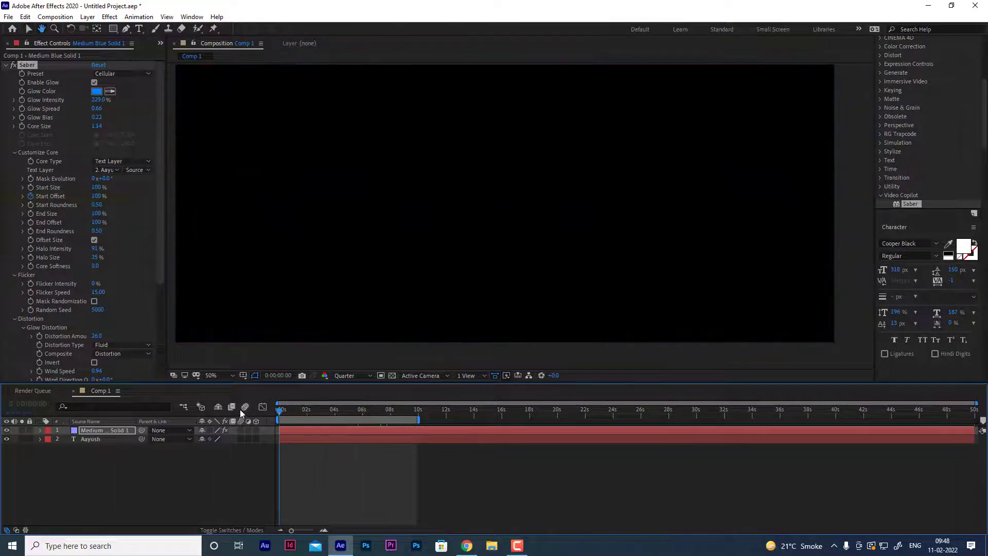
key("space")
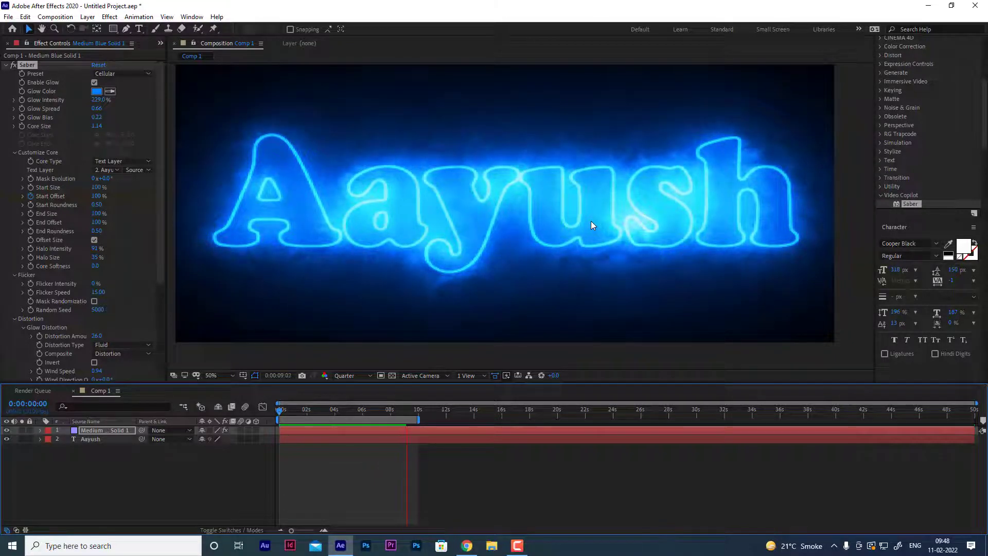
- Switch to the orange fiery Core preset and rewind the playhead to the start
left_click(140, 73)
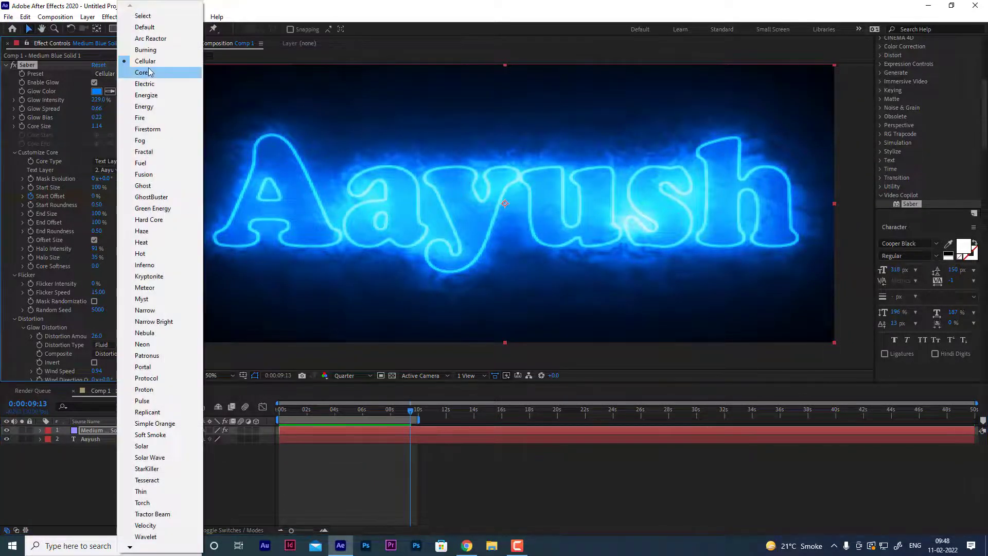
left_click(148, 67)
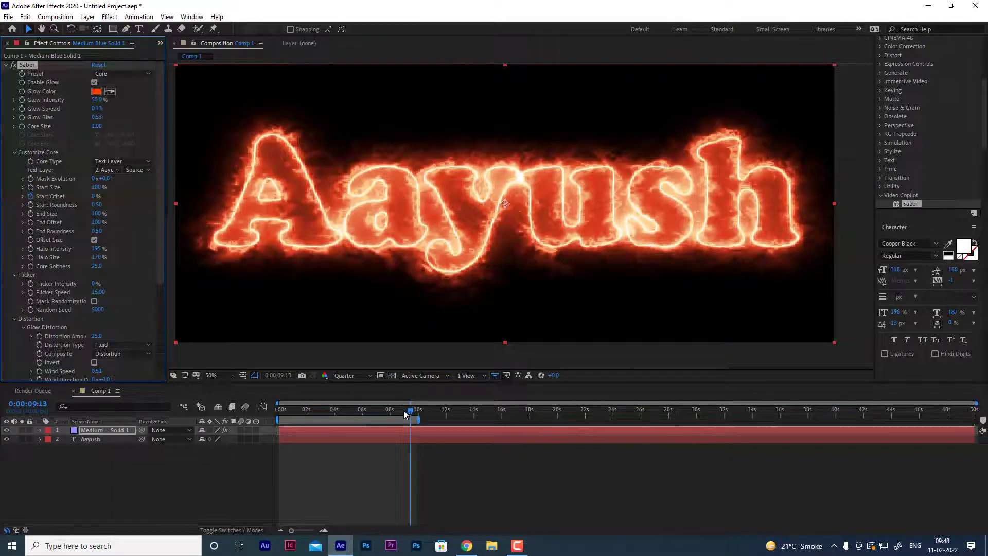
left_click_drag(403, 410, 246, 406)
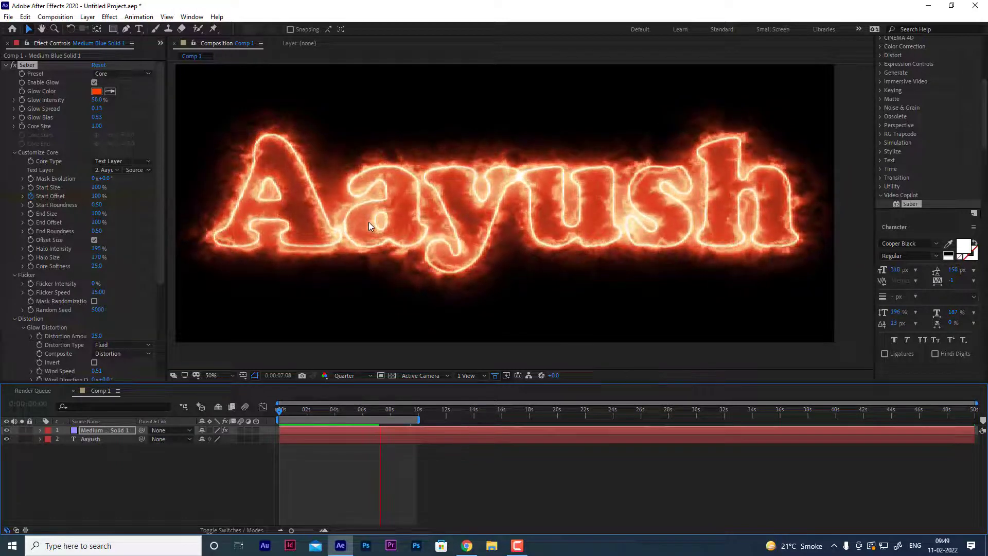
- Apply the blue Electric Saber preset and preview it from the first frame
left_click(125, 73)
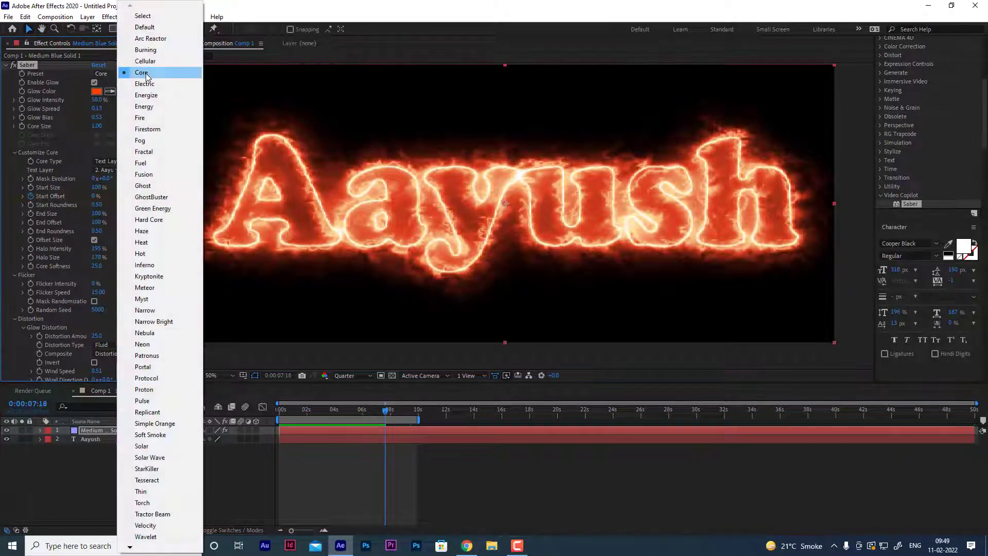
left_click(146, 84)
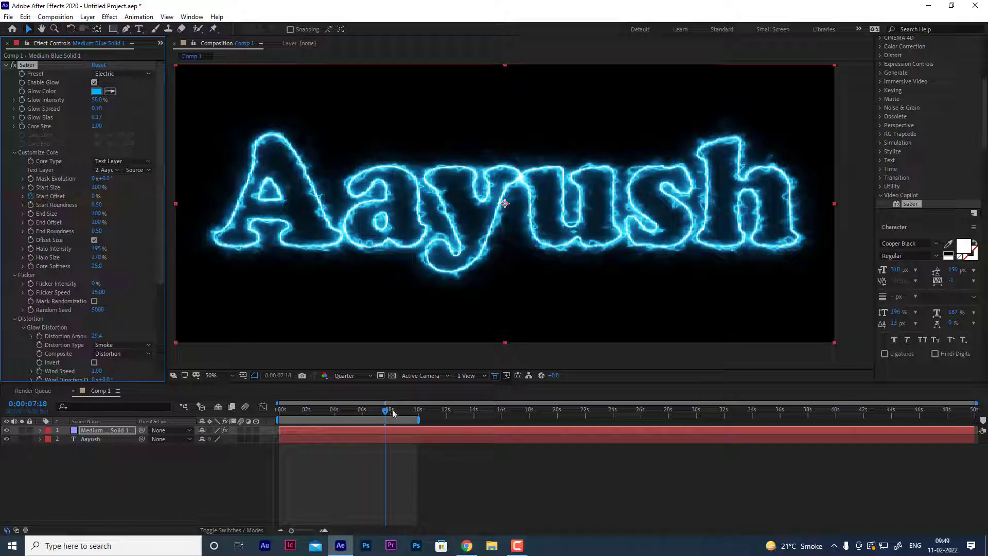
left_click(381, 415)
key("Home")
key("space")
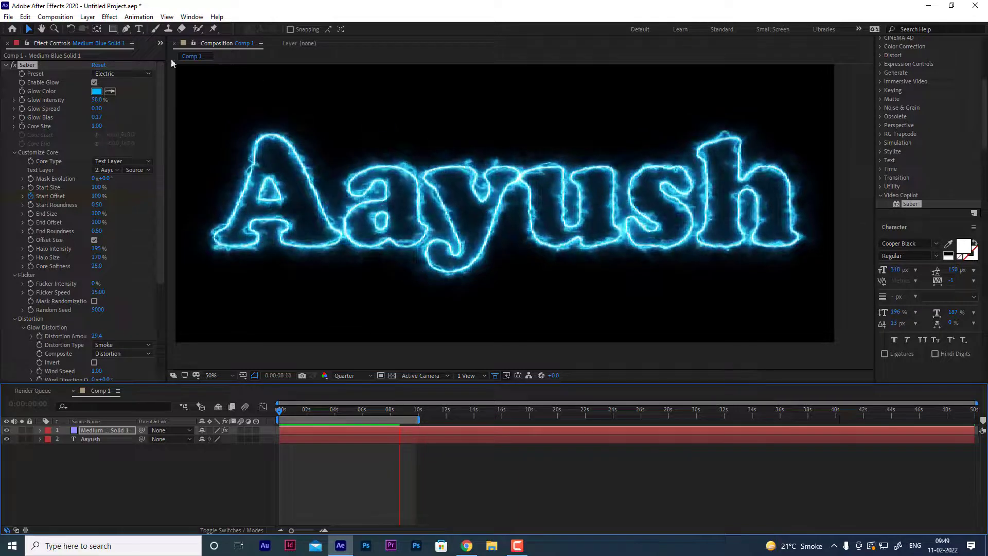
key("space")
scroll(125, 74, "up", 1)
- Apply Zap, Yellow Smoke and Wormhole in turn, settle on Windy, and preview it
left_click(118, 73)
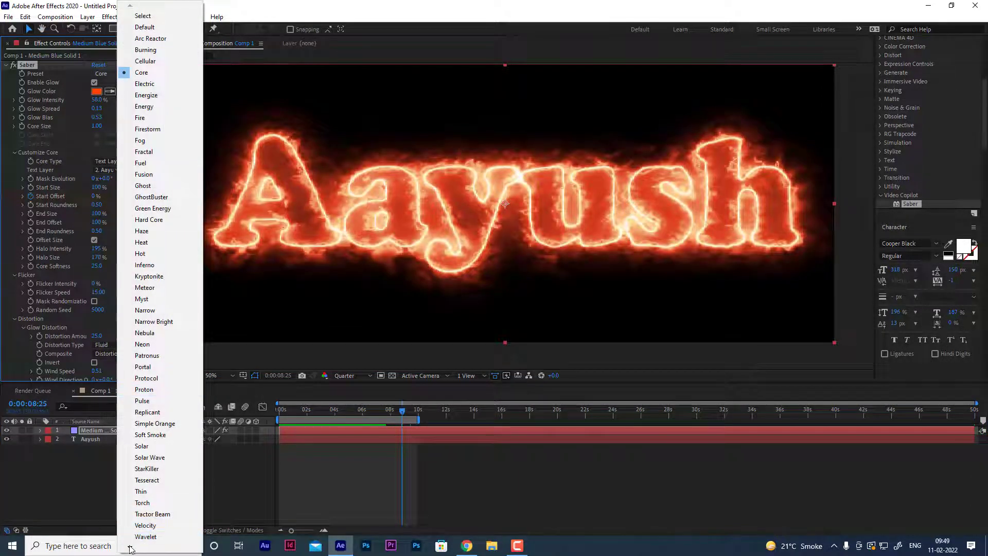
mouse_move(130, 548)
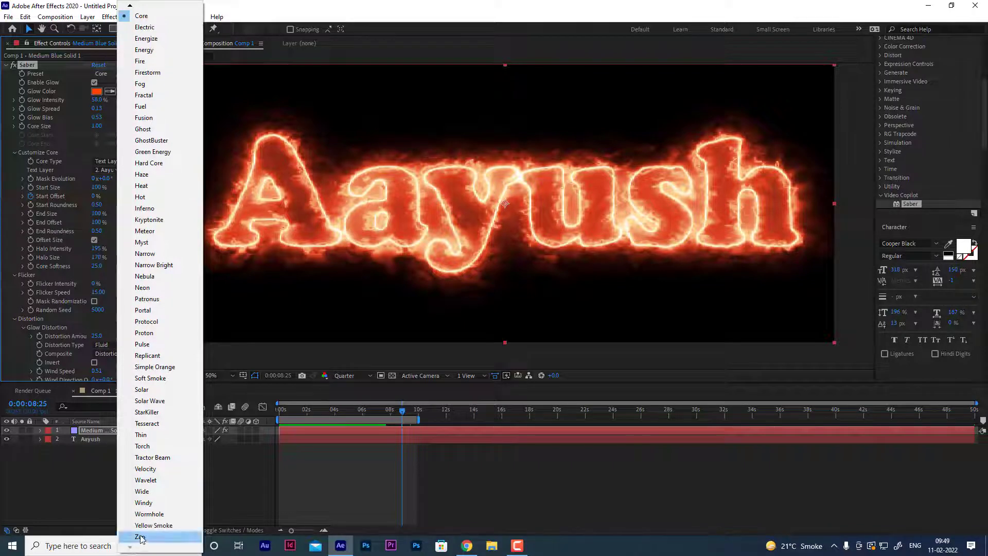
left_click(140, 537)
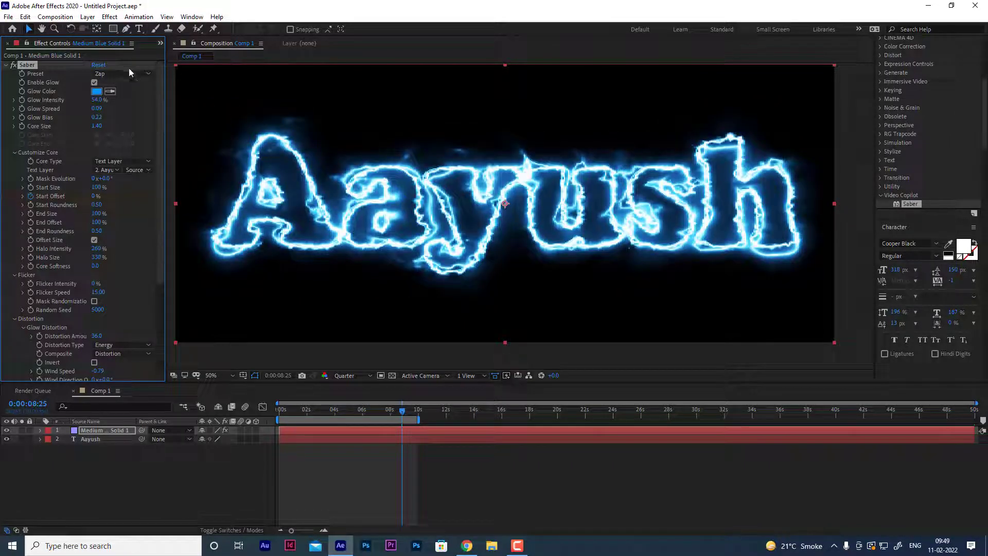
left_click(127, 73)
left_click(147, 526)
left_click(124, 74)
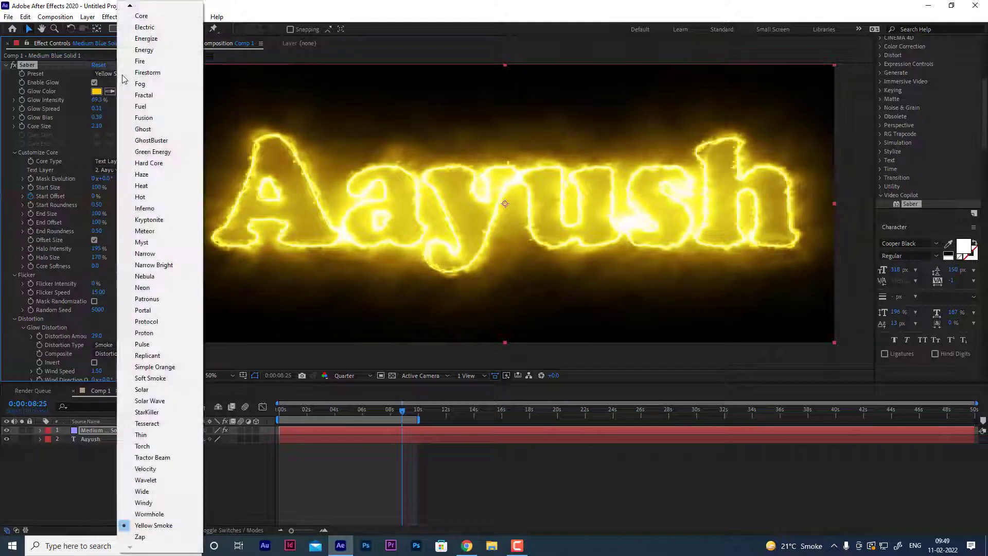
left_click(135, 514)
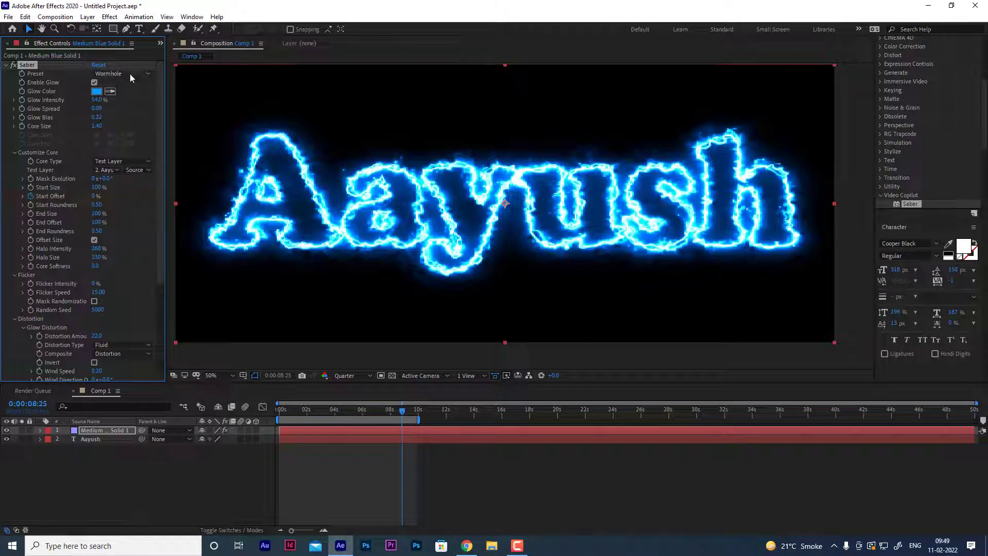
left_click(130, 76)
left_click(144, 503)
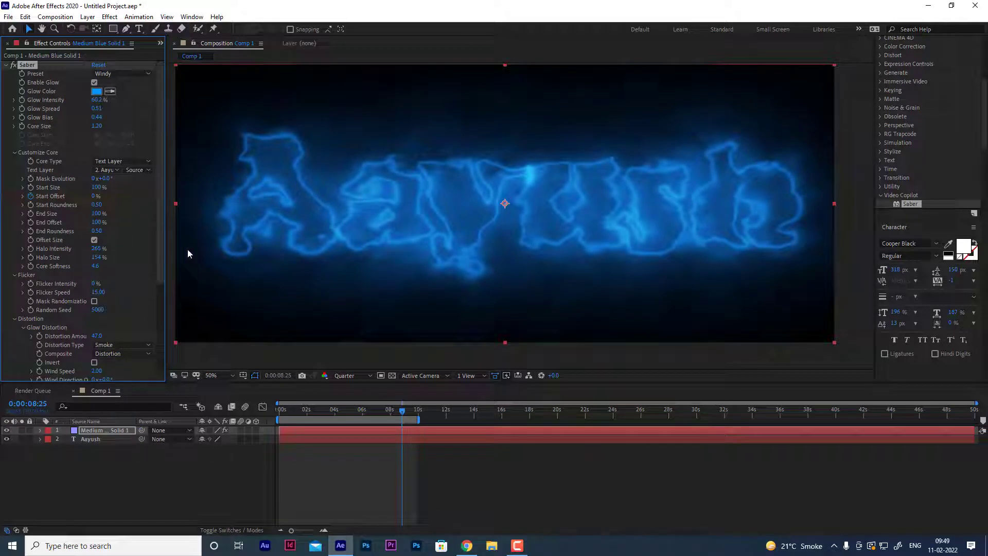
key("space")
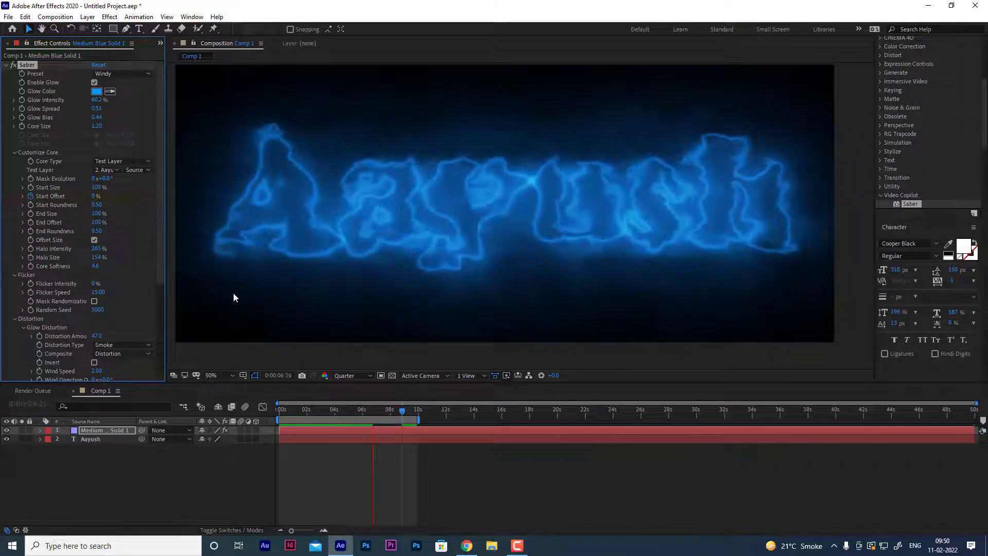
- Try the Wide, Pulse and Fire Saber presets in turn
left_click(125, 76)
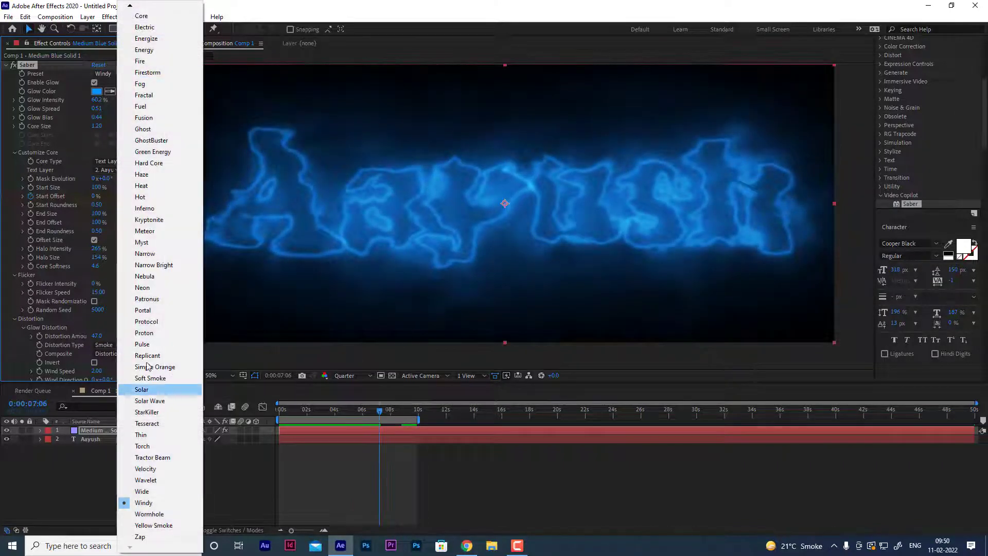
left_click(143, 492)
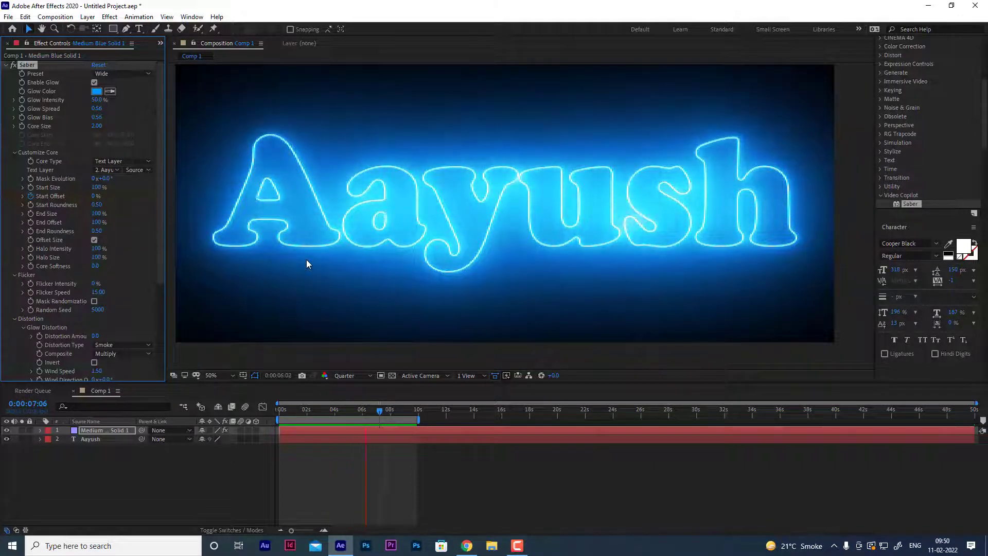
left_click(109, 73)
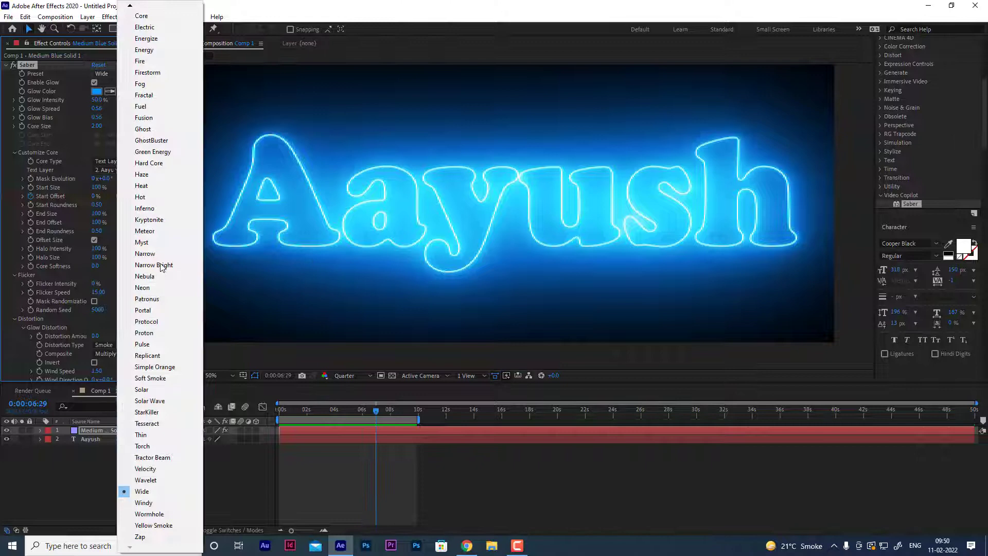
left_click(142, 343)
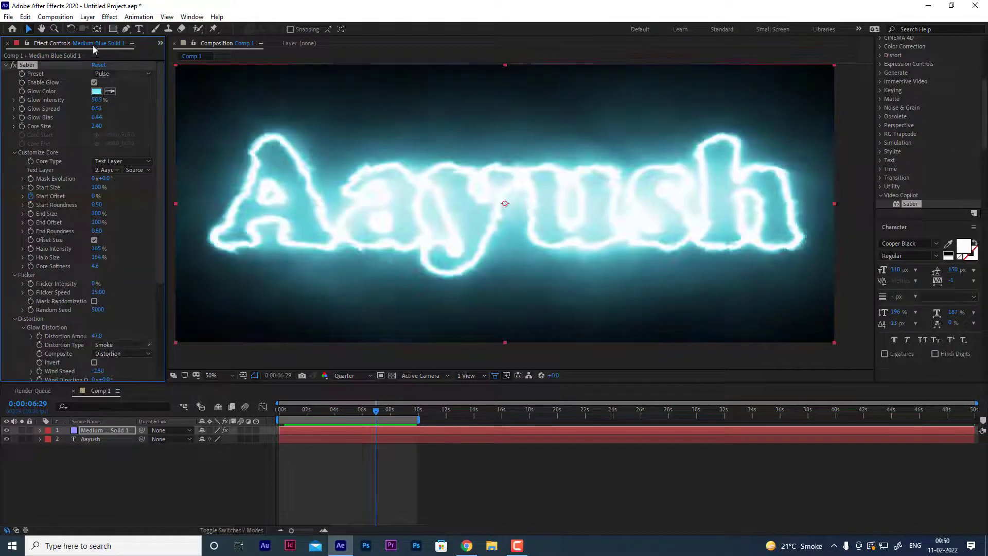
left_click(116, 76)
left_click(145, 62)
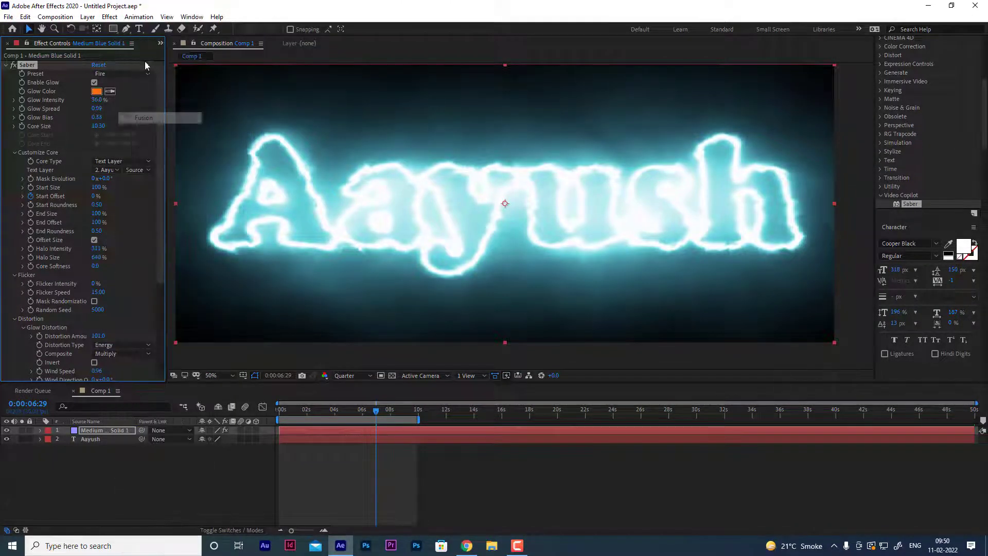
- Try Energize briefly, then settle on the fiery orange Meteor preset
left_click(116, 77)
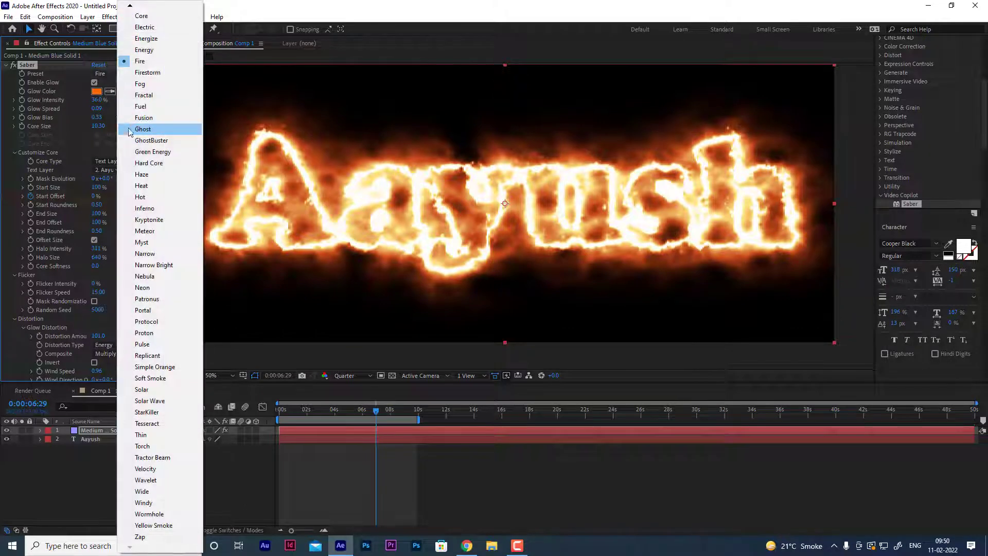
left_click(143, 42)
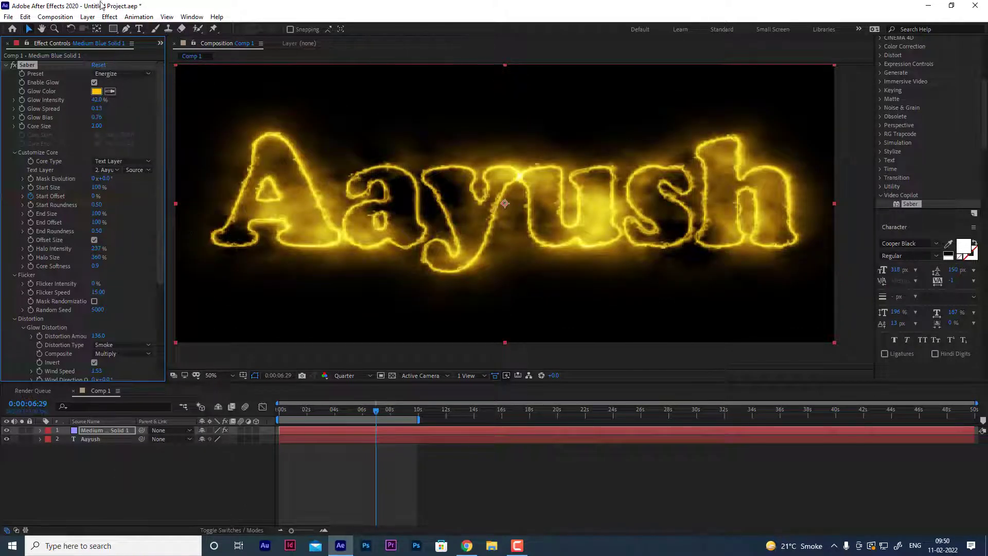
left_click(120, 74)
left_click(154, 230)
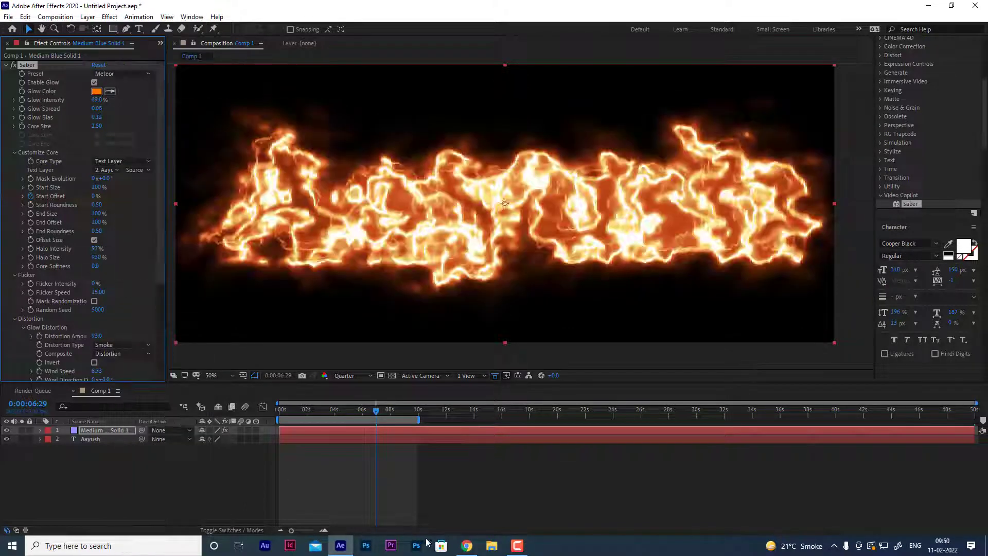
left_click(513, 550)
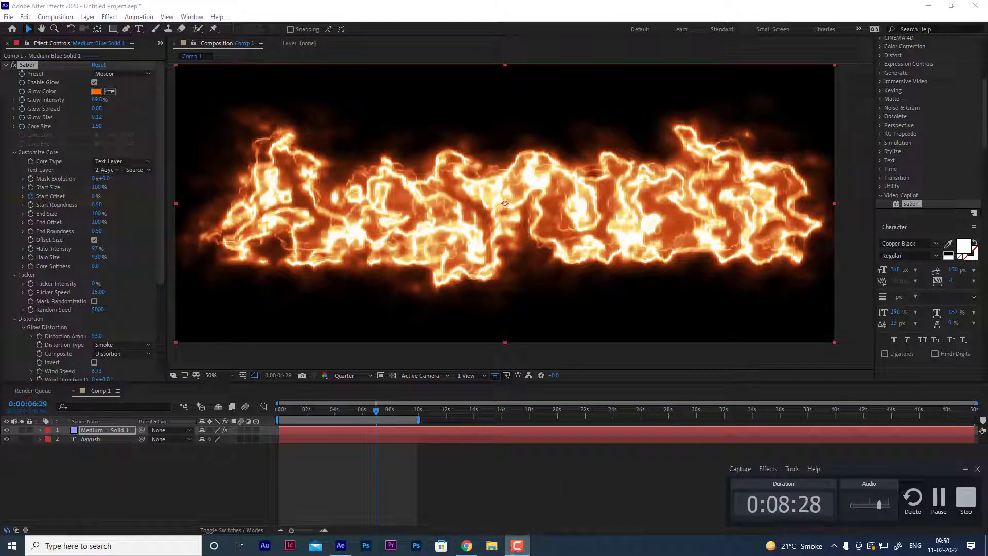